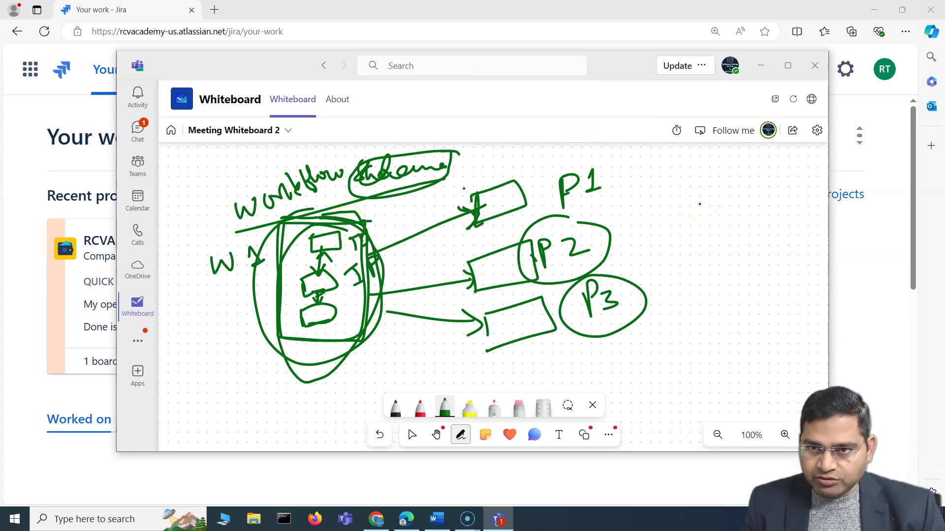
# Write 'CM Projects → Jira Admin' in green ink and underline the Jira Admin note
pyautogui.moveTo(683, 183)
pyautogui.mouseDown()
pyautogui.moveTo(714, 207)
pyautogui.moveTo(804, 184)
pyautogui.moveTo(694, 228)
pyautogui.moveTo(719, 238)
pyautogui.moveTo(693, 256)
pyautogui.mouseUp()
pyautogui.click(737, 210)
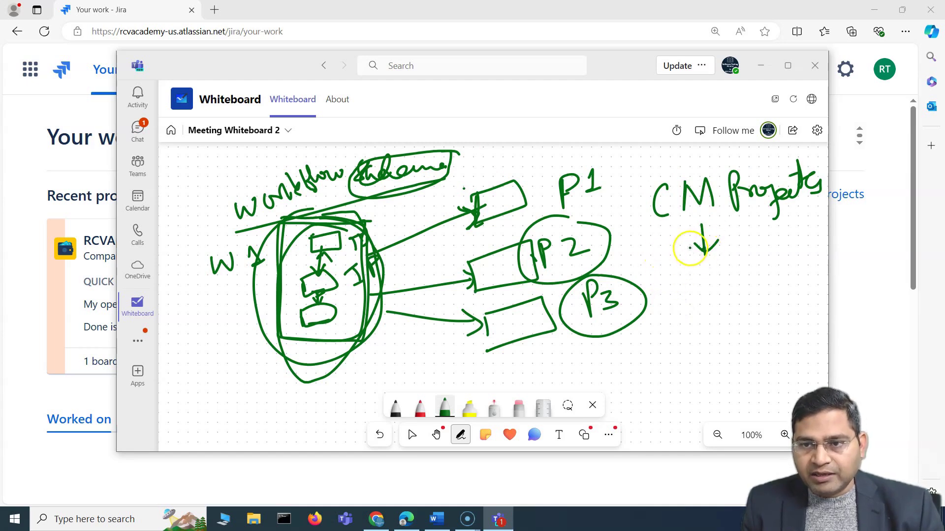
pyautogui.moveTo(681, 266); pyautogui.dragTo(667, 295)
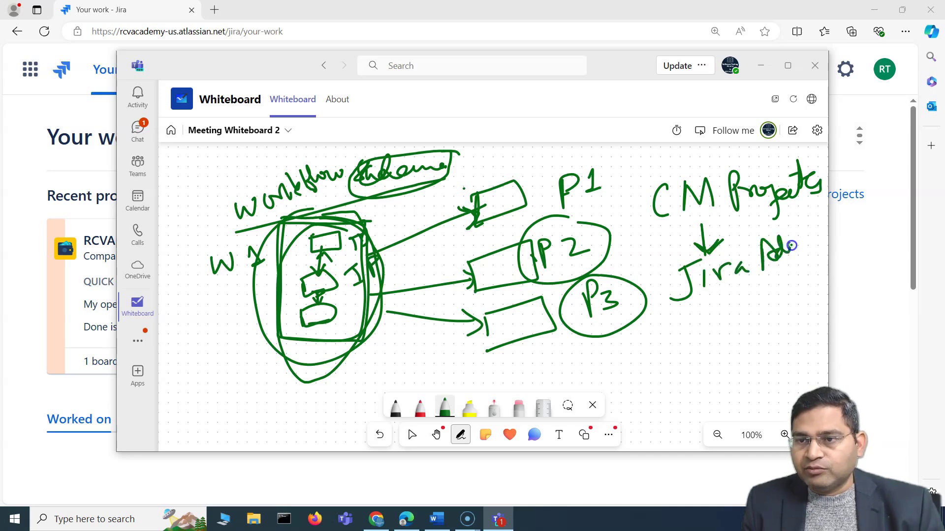
pyautogui.moveTo(812, 240); pyautogui.dragTo(831, 231)
pyautogui.moveTo(693, 310); pyautogui.dragTo(765, 285)
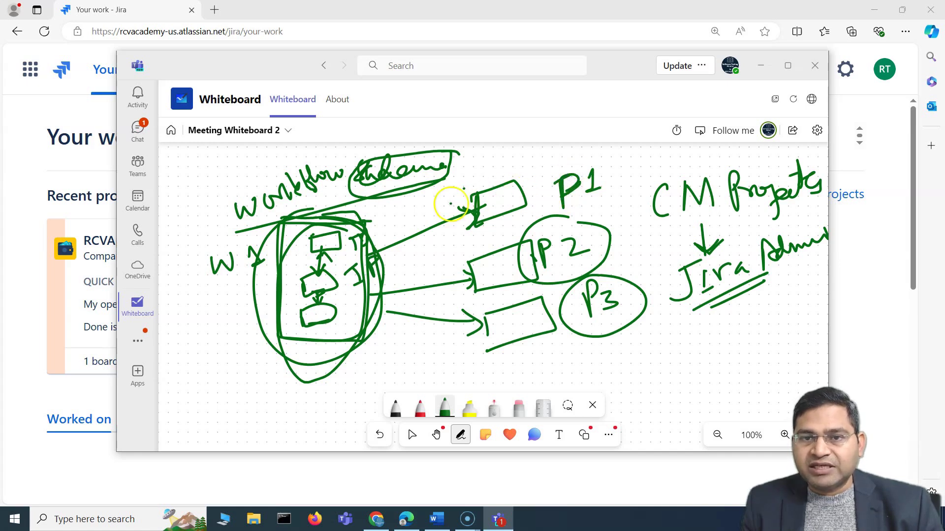
# Mark the workflow circle and bracket the CM Projects / Jira Admin note
pyautogui.moveTo(383, 221); pyautogui.dragTo(391, 215)
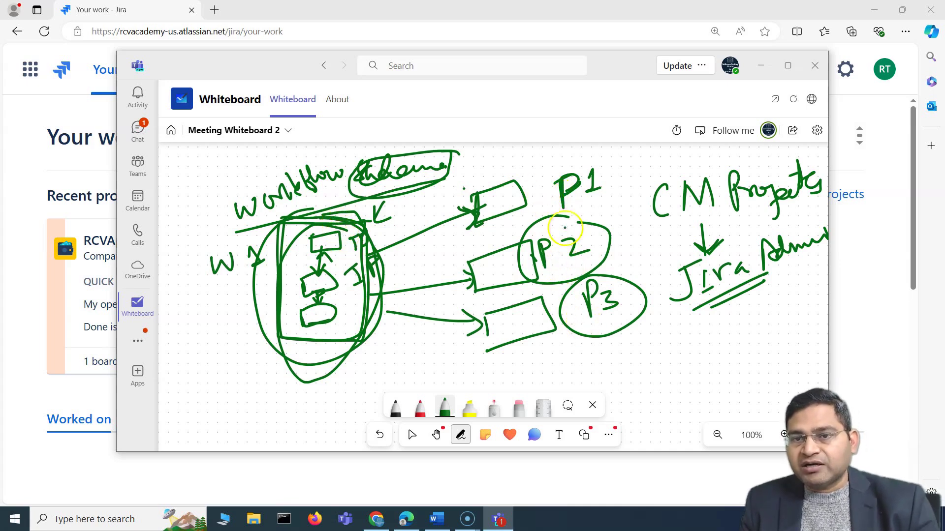
pyautogui.moveTo(369, 274); pyautogui.dragTo(354, 276)
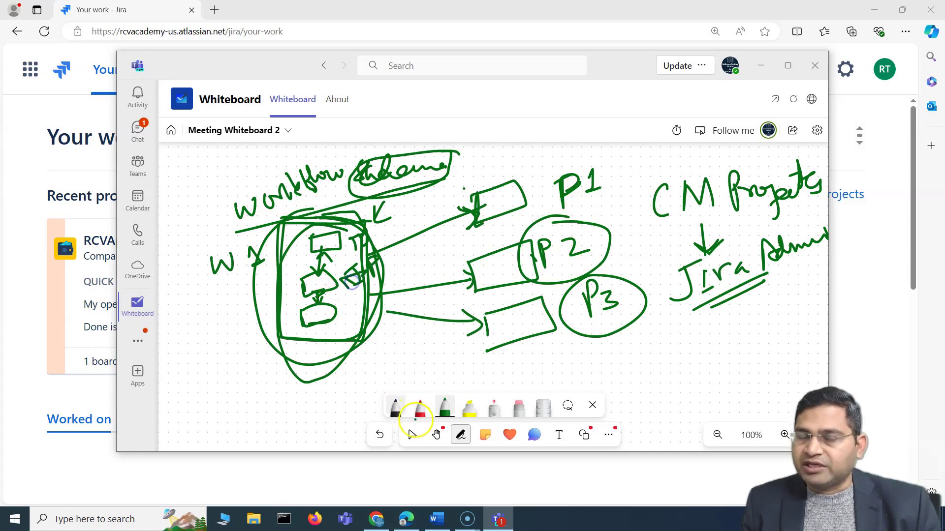
pyautogui.moveTo(621, 180); pyautogui.dragTo(682, 297)
pyautogui.moveTo(753, 164)
pyautogui.mouseDown()
pyautogui.moveTo(787, 159)
pyautogui.moveTo(827, 236)
pyautogui.mouseUp()
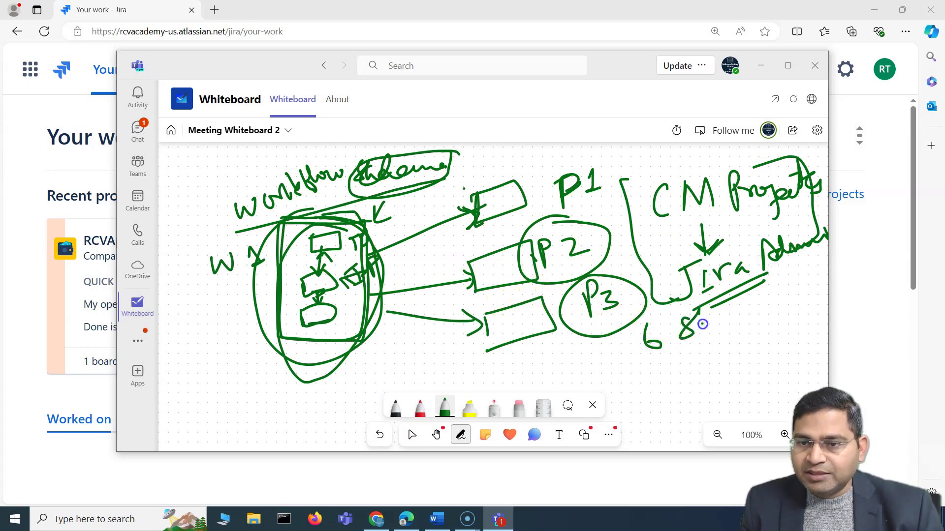
# Add '6 schemes' and 'optional' under the bracket, then minimize the whiteboard
pyautogui.moveTo(753, 311); pyautogui.dragTo(780, 298)
pyautogui.moveTo(634, 389)
pyautogui.mouseDown()
pyautogui.moveTo(721, 345)
pyautogui.moveTo(707, 358)
pyautogui.mouseUp()
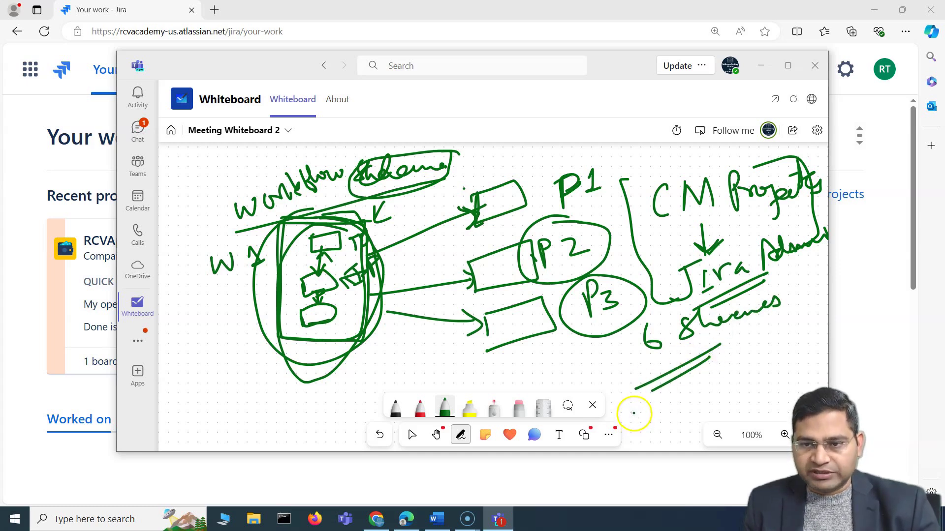
pyautogui.moveTo(710, 373); pyautogui.dragTo(710, 372)
pyautogui.moveTo(727, 374); pyautogui.dragTo(808, 335)
pyautogui.click(771, 326)
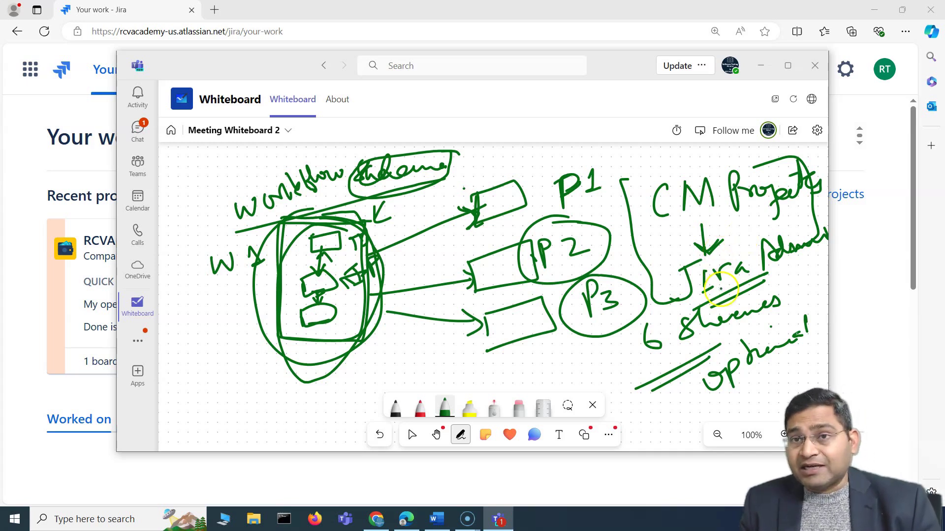
pyautogui.click(760, 65)
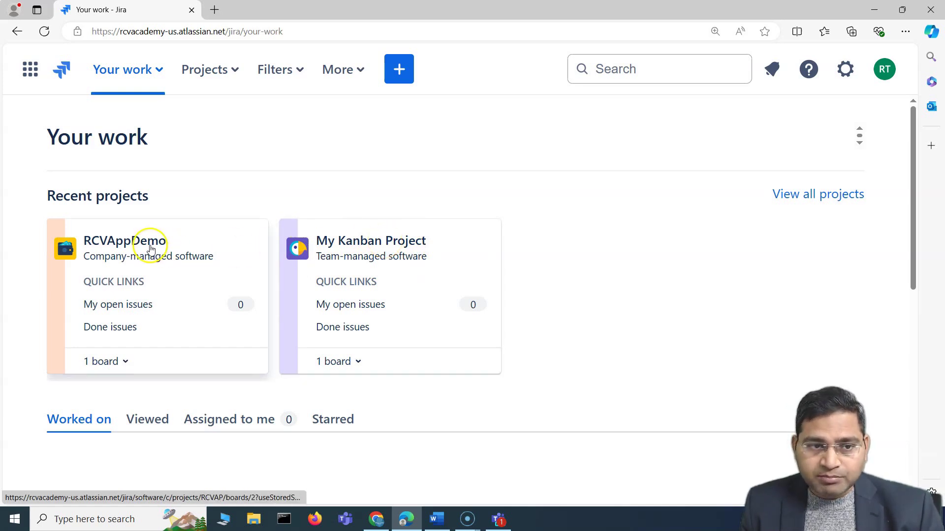
# Open the RCVAppDemo project and go to its Project settings > Workflows page
pyautogui.click(125, 246)
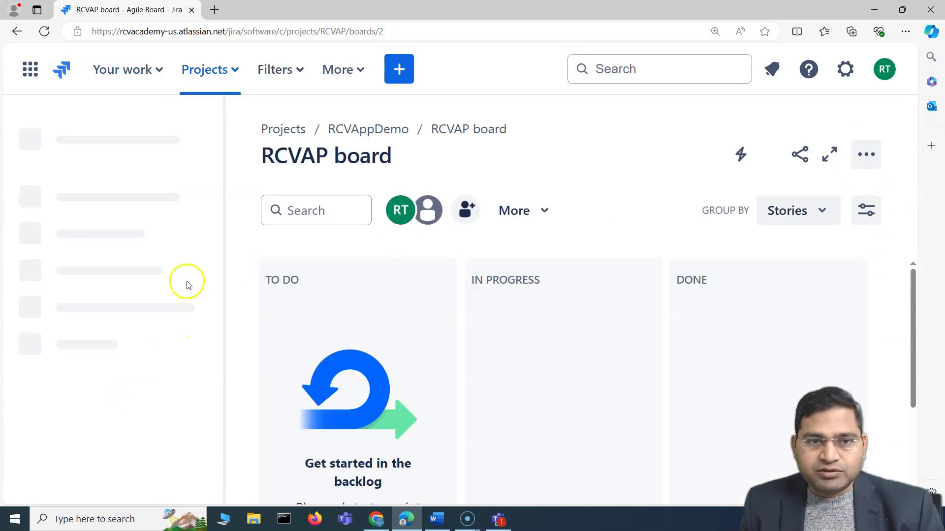
pyautogui.scroll(-5, 114, 350)
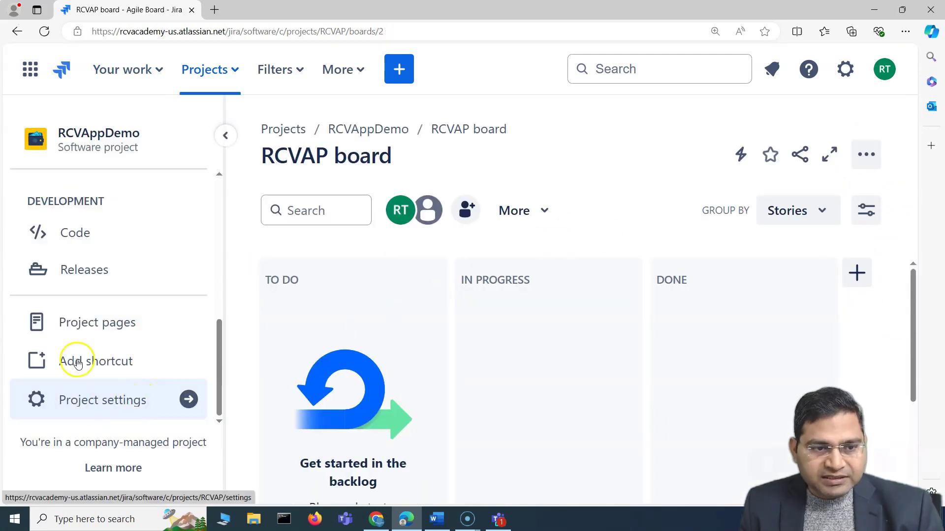
pyautogui.click(100, 403)
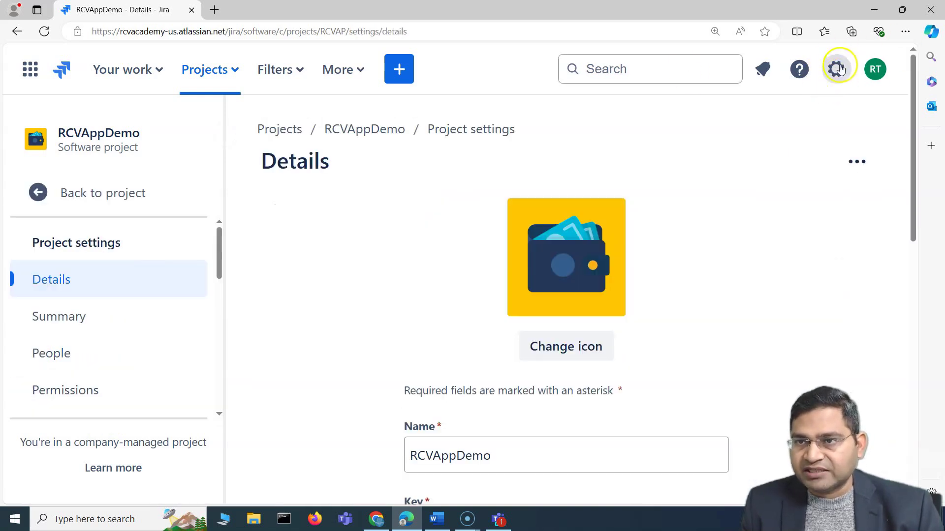
pyautogui.scroll(-1, 114, 364)
pyautogui.scroll(-2, 114, 361)
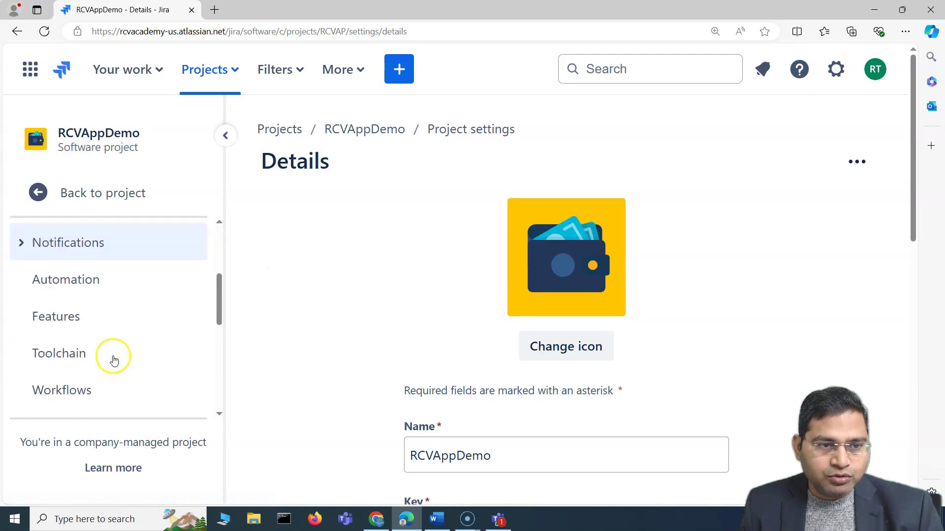
pyautogui.click(25, 243)
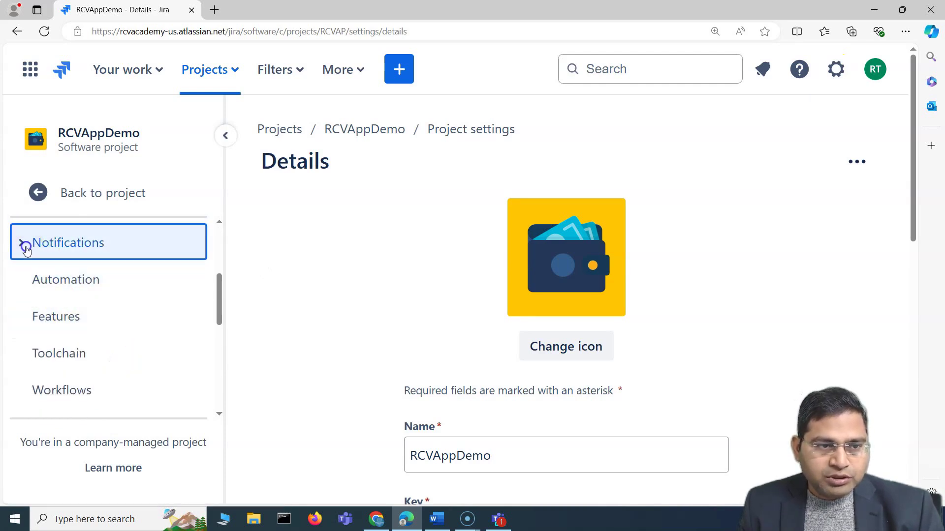
pyautogui.scroll(-3, 113, 369)
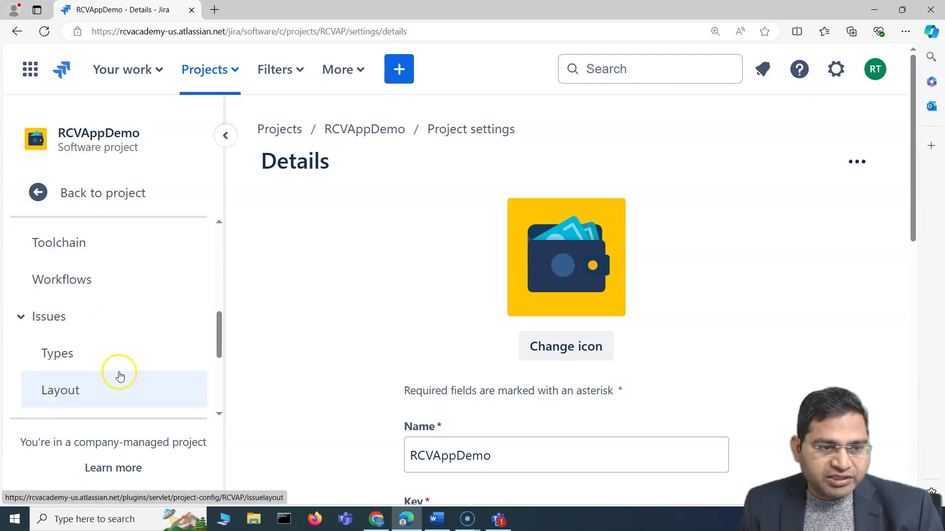
pyautogui.click(73, 278)
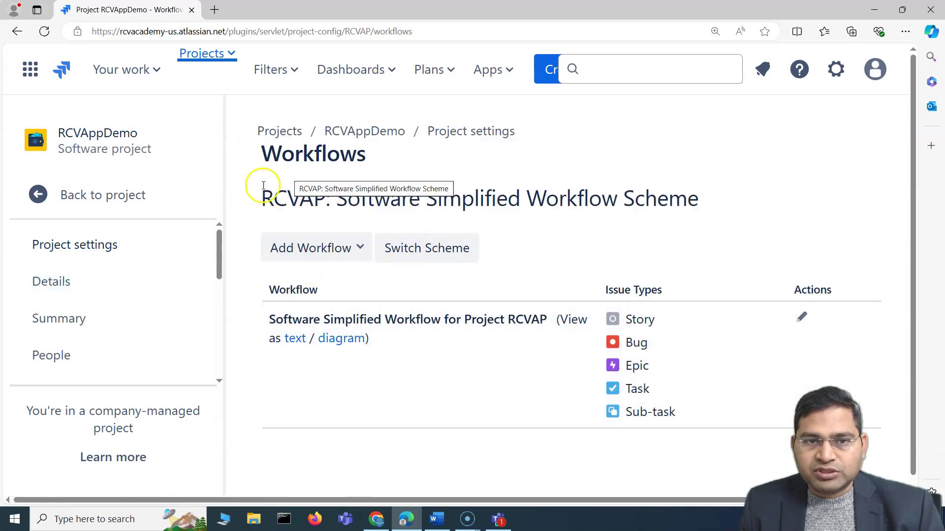
# Highlight the RCVAppDemo workflow scheme name in the Workflows page heading
pyautogui.moveTo(259, 197); pyautogui.dragTo(699, 202)
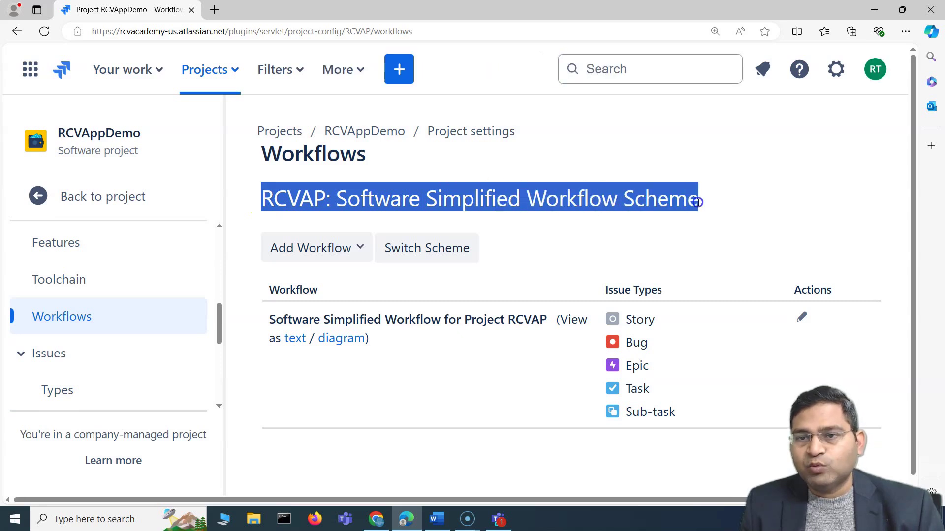
pyautogui.click(636, 208)
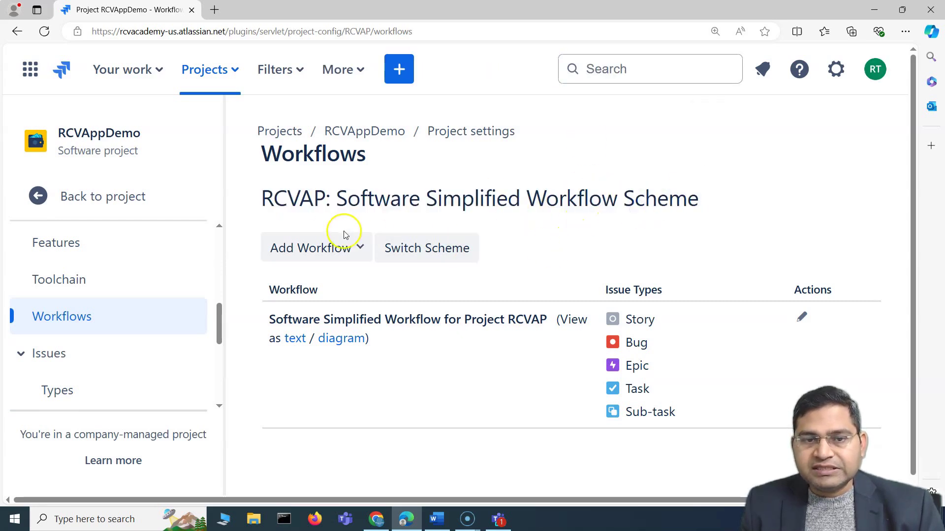
pyautogui.moveTo(258, 197); pyautogui.dragTo(691, 199)
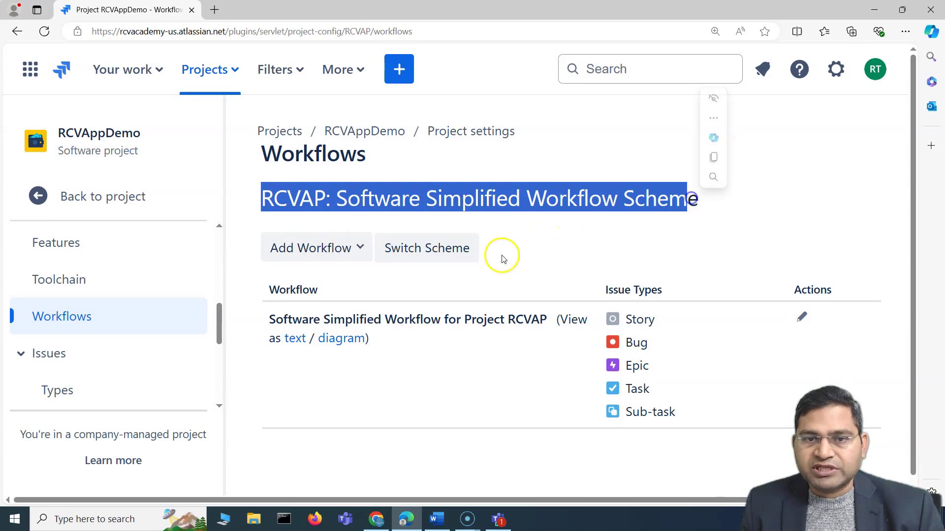
pyautogui.scroll(-2, 95, 362)
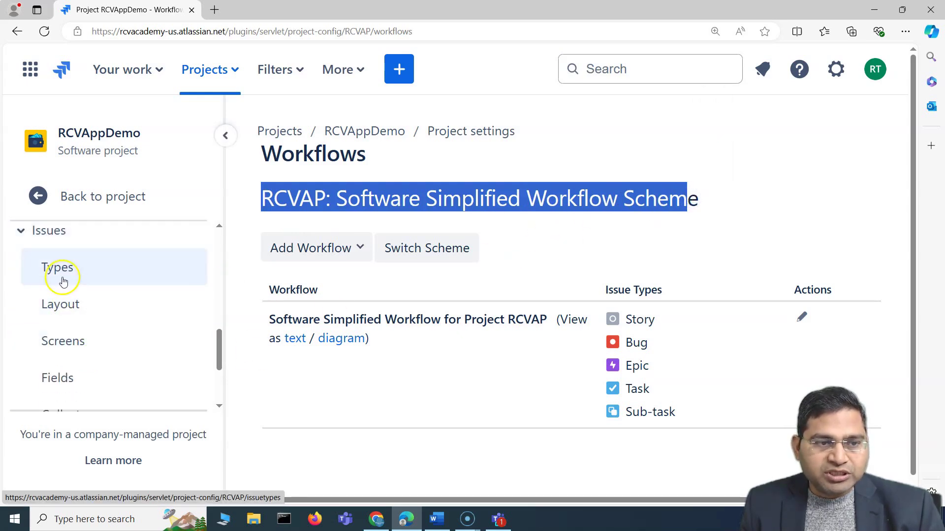
# Open Screens settings, highlight the screen scheme name, and choose Actions > Use a different scheme
pyautogui.click(59, 343)
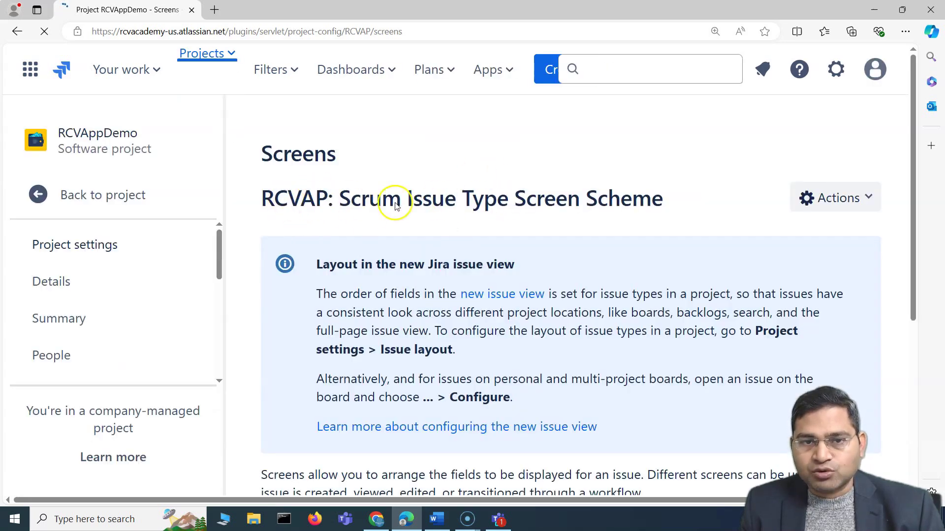
pyautogui.moveTo(350, 199); pyautogui.dragTo(679, 206)
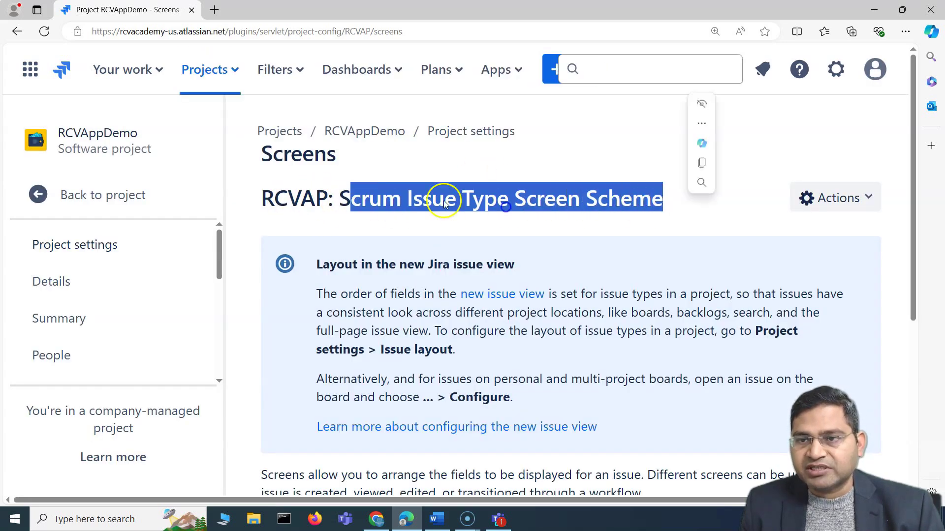
pyautogui.click(832, 199)
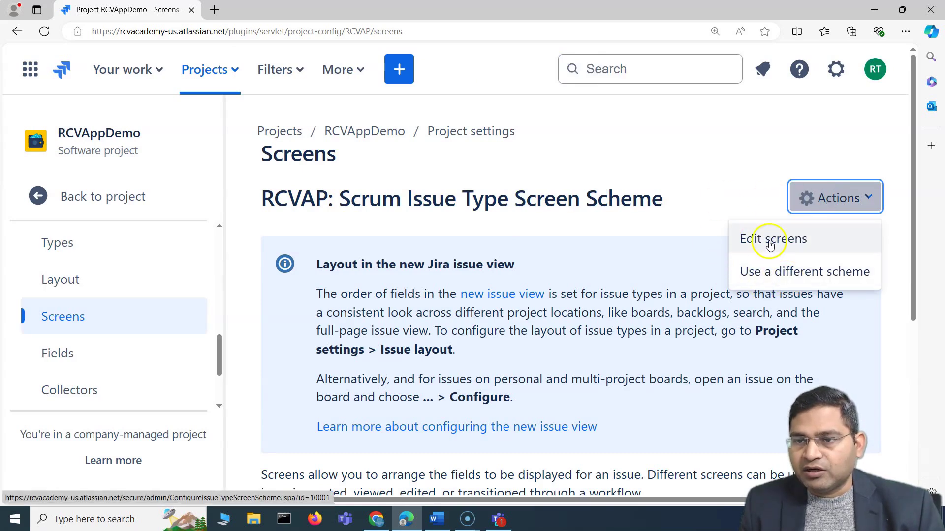
pyautogui.click(808, 272)
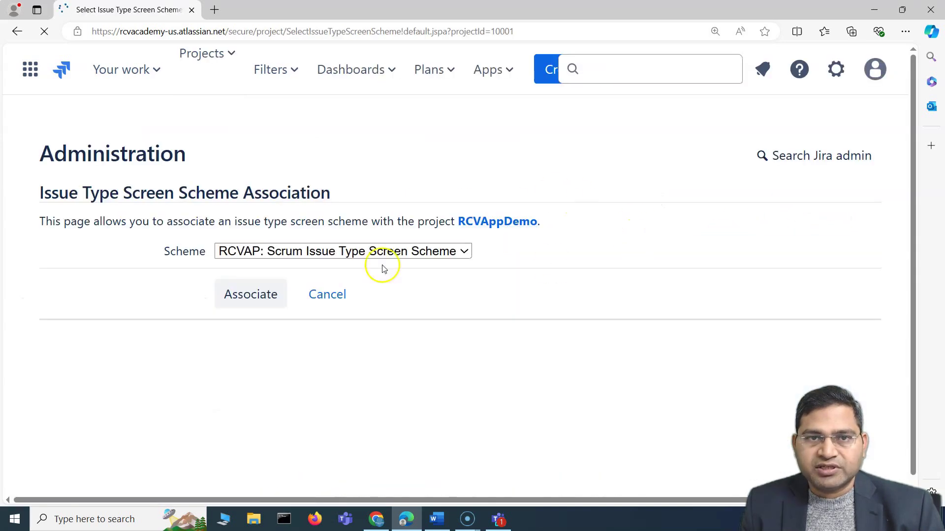
# Check the Scheme dropdown, keep RCVAP: Scrum Issue Type Screen Scheme, then open Settings > Issues
pyautogui.click(449, 252)
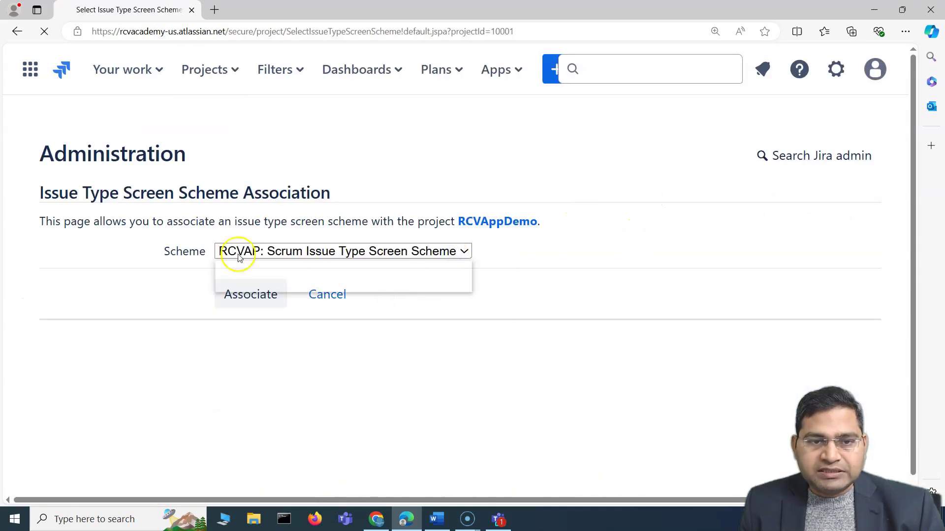
pyautogui.click(278, 356)
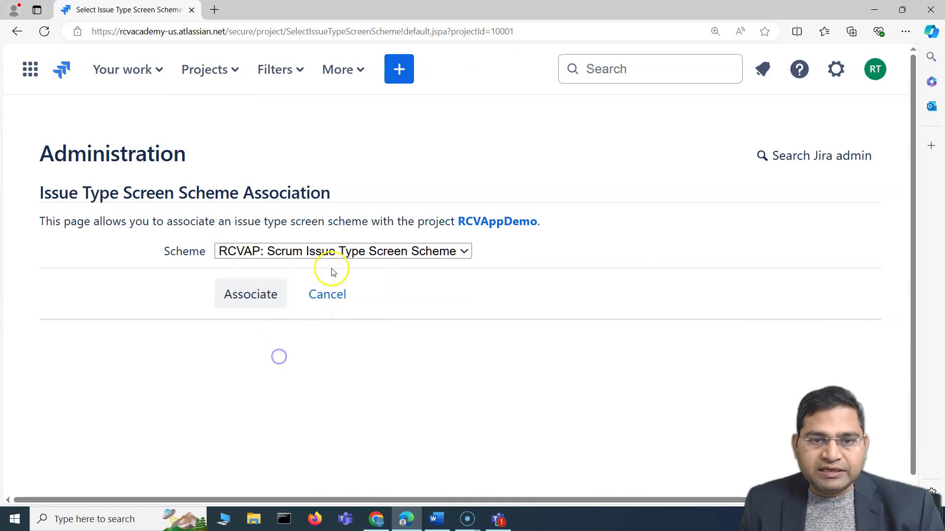
pyautogui.click(834, 74)
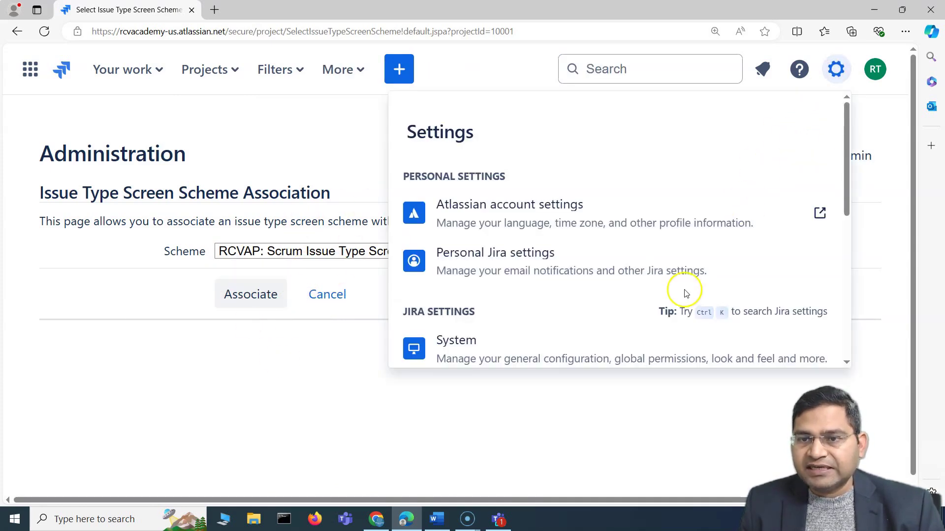
pyautogui.scroll(-3, 685, 290)
pyautogui.scroll(3, 572, 274)
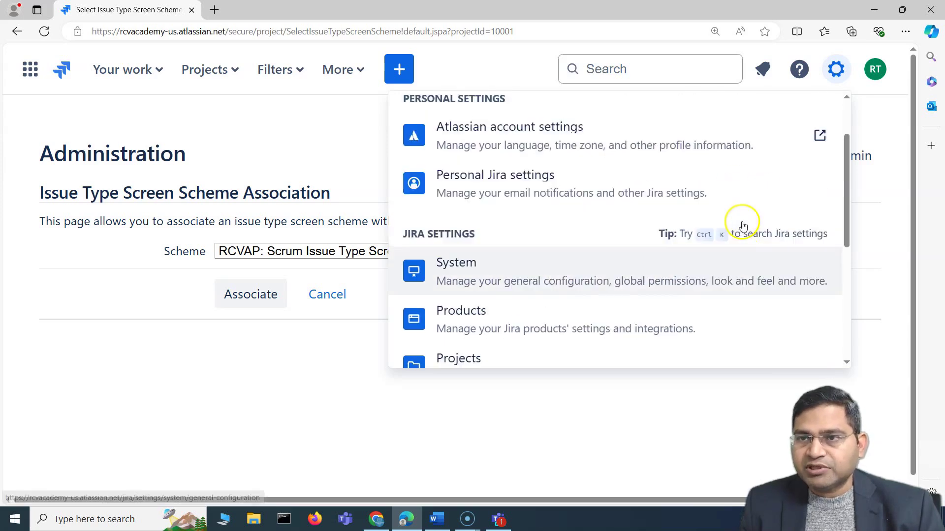
pyautogui.scroll(-3, 609, 264)
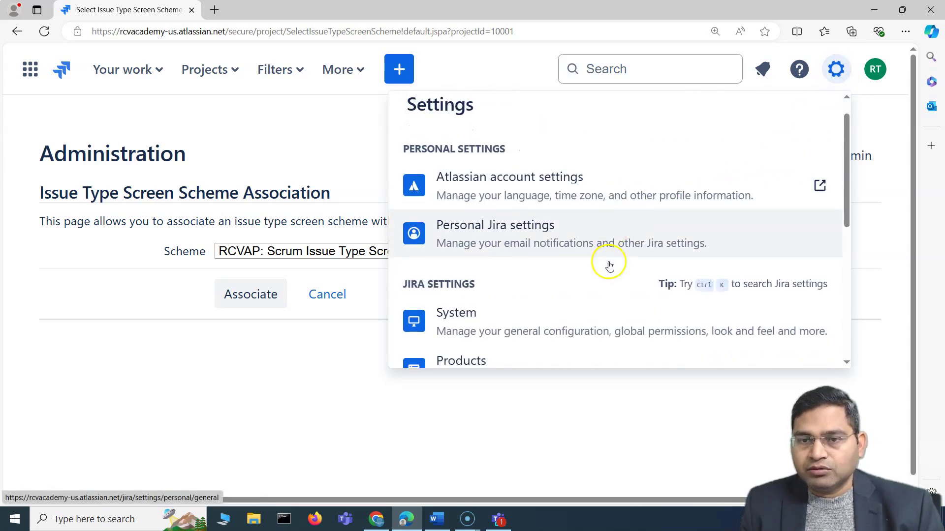
pyautogui.scroll(-3, 574, 329)
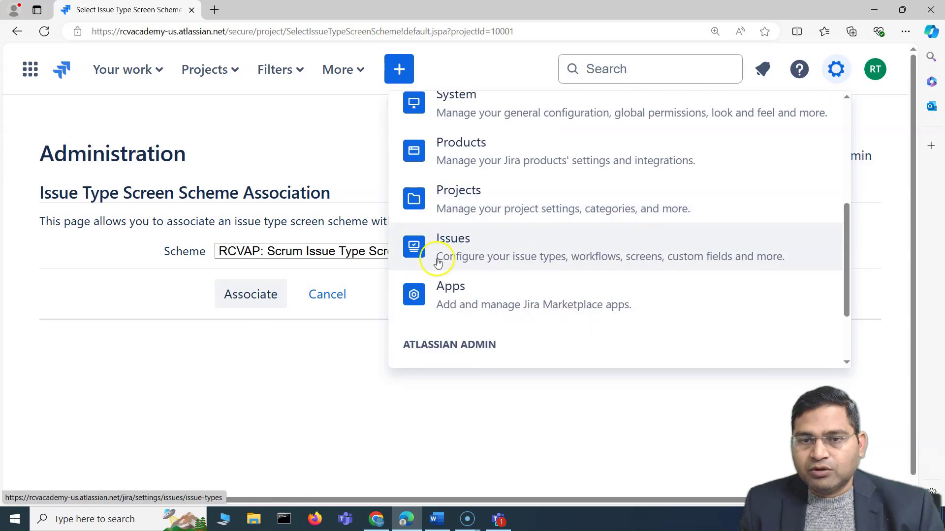
pyautogui.click(542, 255)
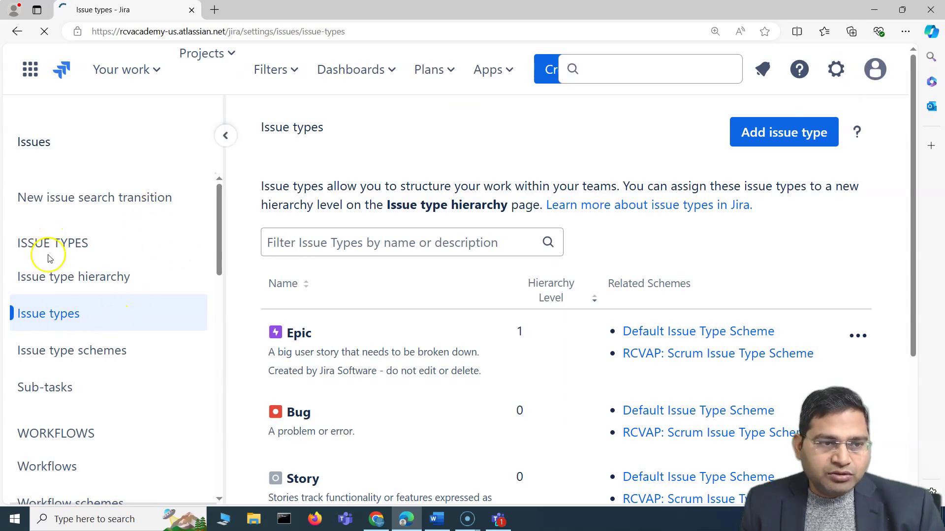
# Open Issue type schemes and review the Default and RCVAP: Scrum Issue Type Schemes
pyautogui.click(107, 352)
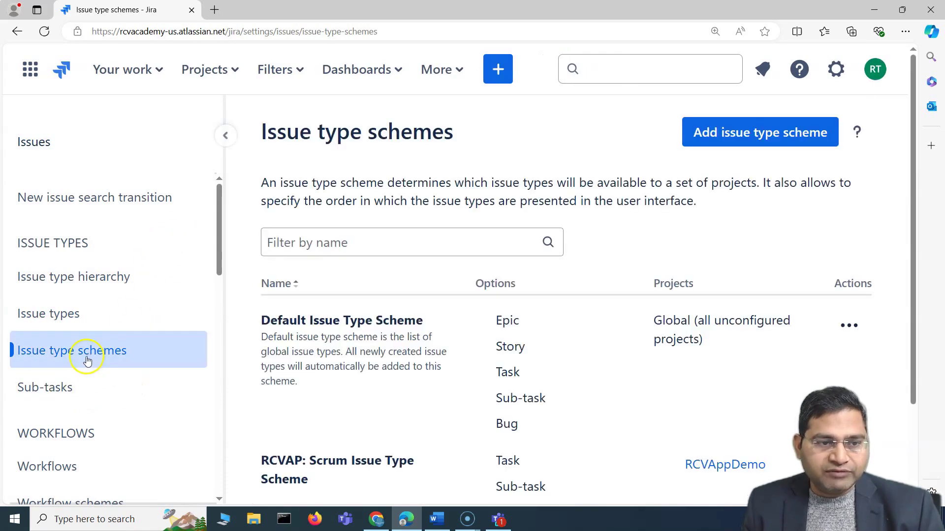
pyautogui.scroll(-5, 59, 358)
pyautogui.scroll(3, 80, 374)
pyautogui.scroll(-4, 139, 377)
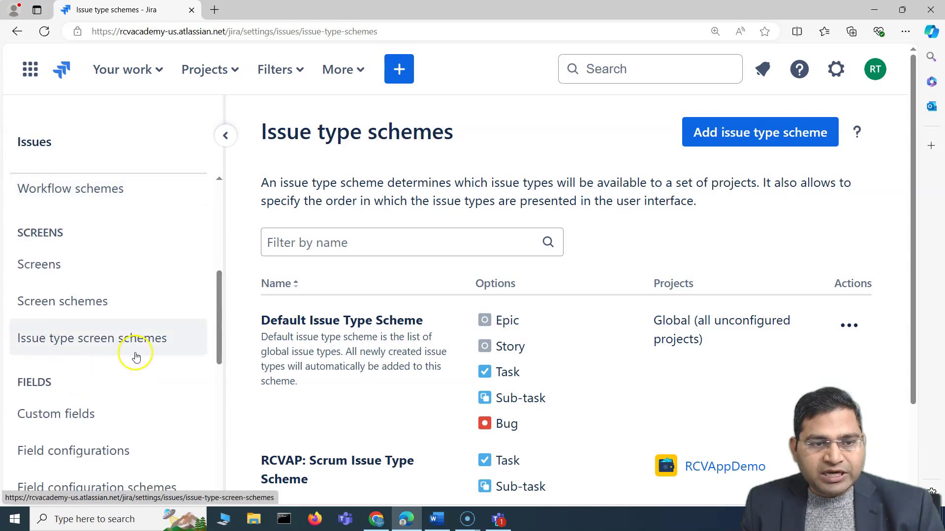
pyautogui.scroll(-2, 132, 357)
pyautogui.scroll(-4, 153, 369)
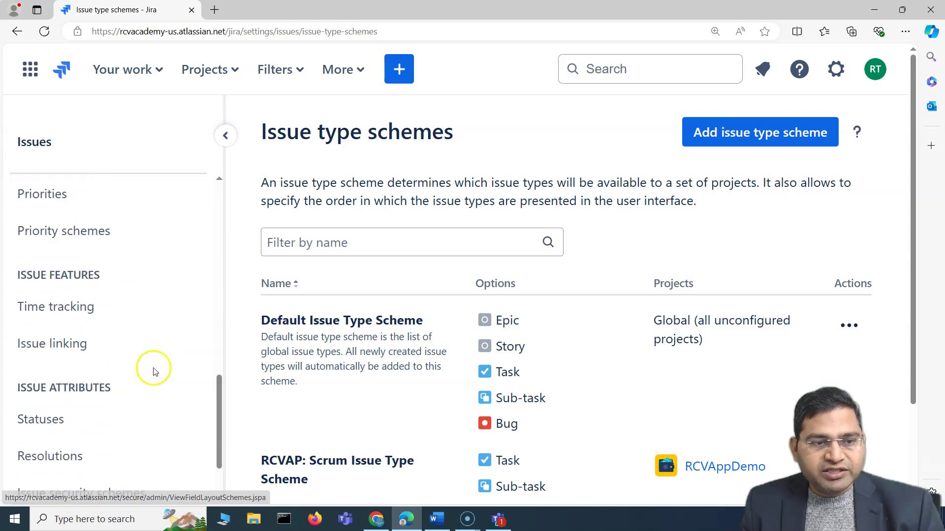
pyautogui.scroll(1, 116, 296)
pyautogui.scroll(-5, 95, 368)
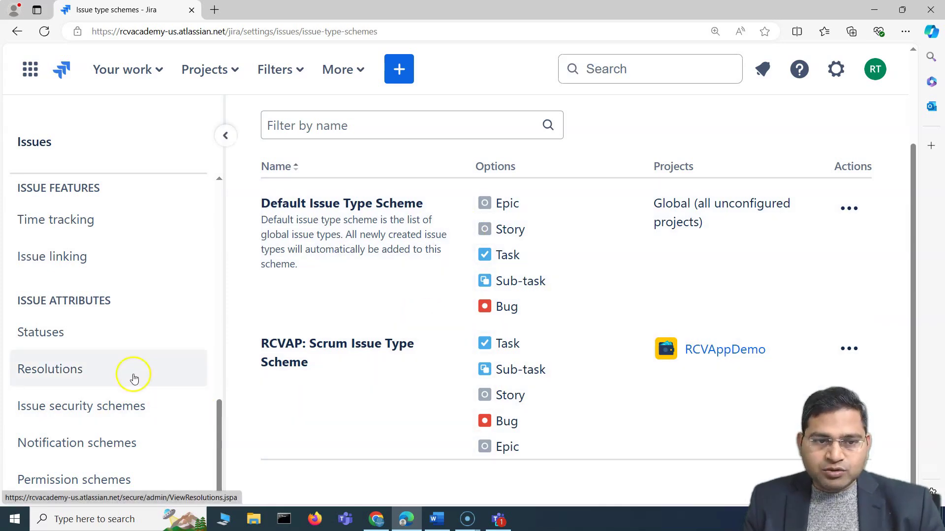
pyautogui.scroll(-5, 134, 378)
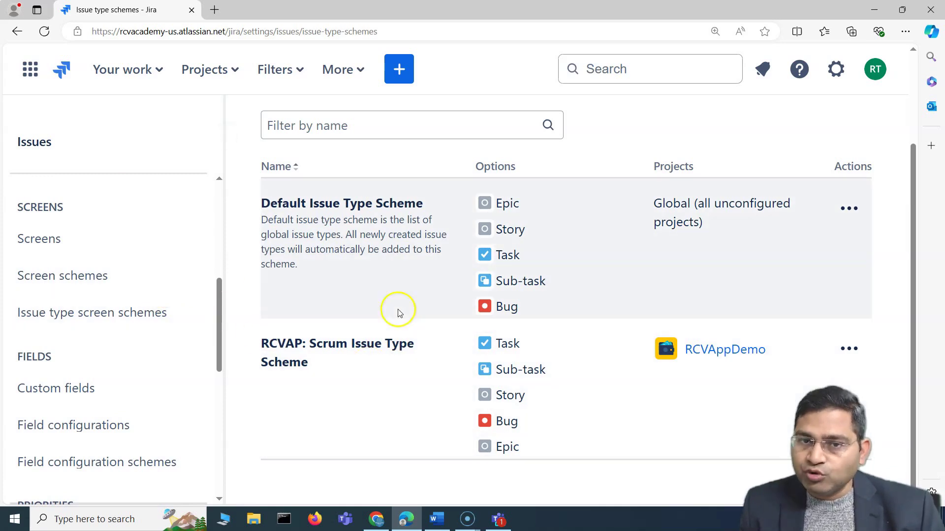
# Switch to the Word Q&A document and select 'team-managed and company-managed projects' in the first question
pyautogui.hotkey('alt', 'Tab')
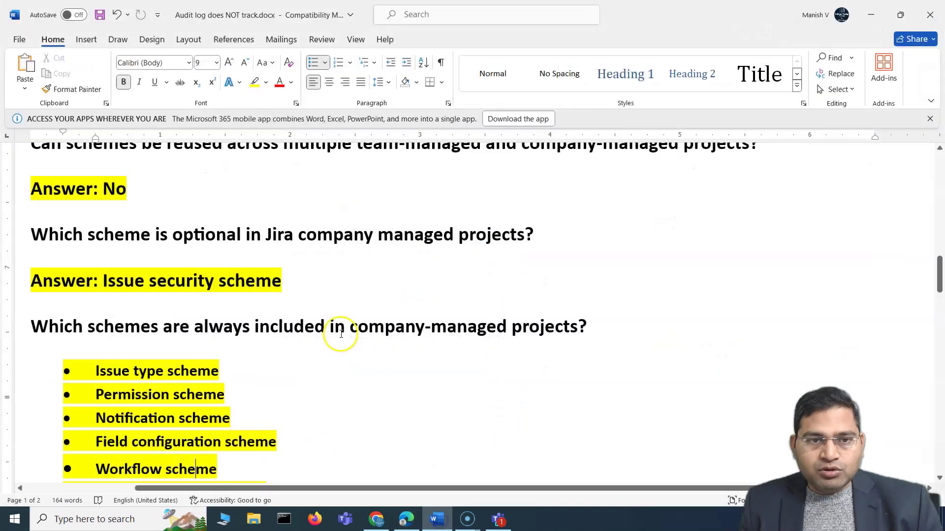
pyautogui.scroll(2, 341, 343)
pyautogui.scroll(-1, 331, 337)
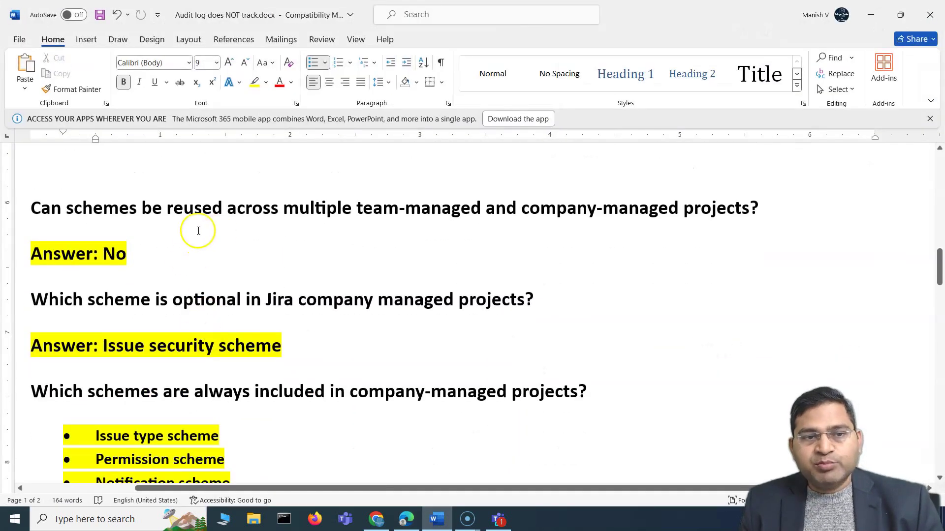
pyautogui.moveTo(356, 205); pyautogui.dragTo(762, 202)
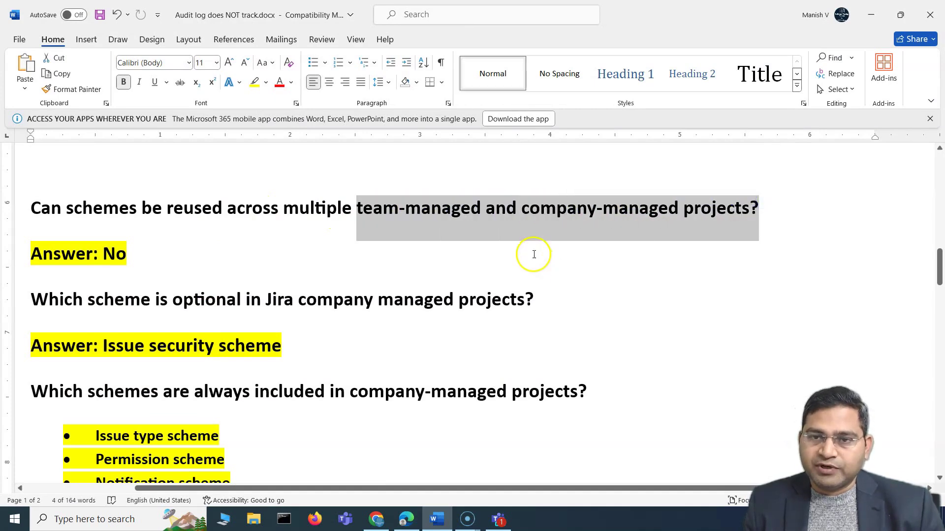
pyautogui.click(534, 254)
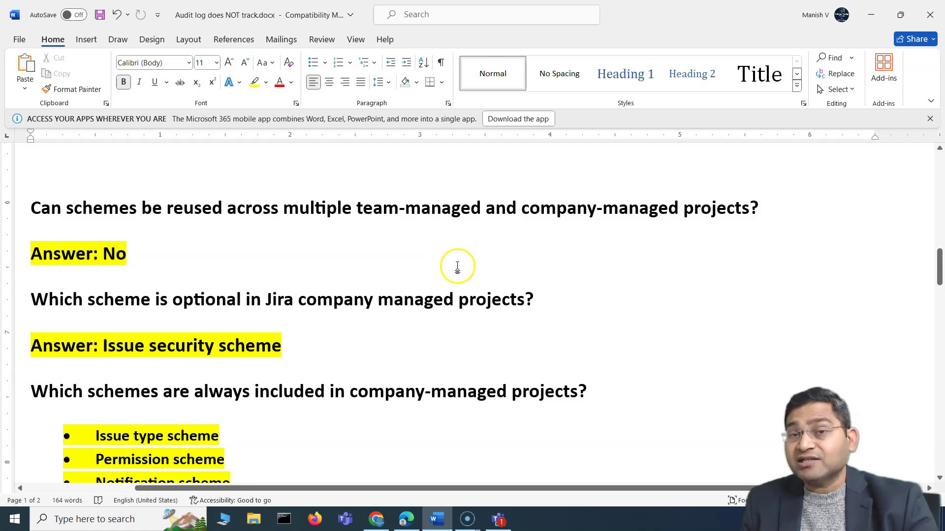
pyautogui.click(430, 210)
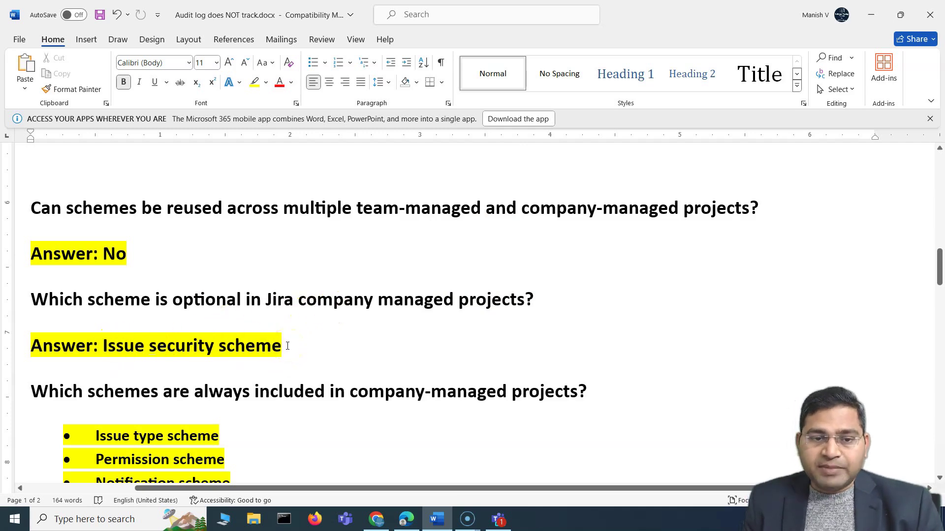
pyautogui.scroll(-4, 264, 363)
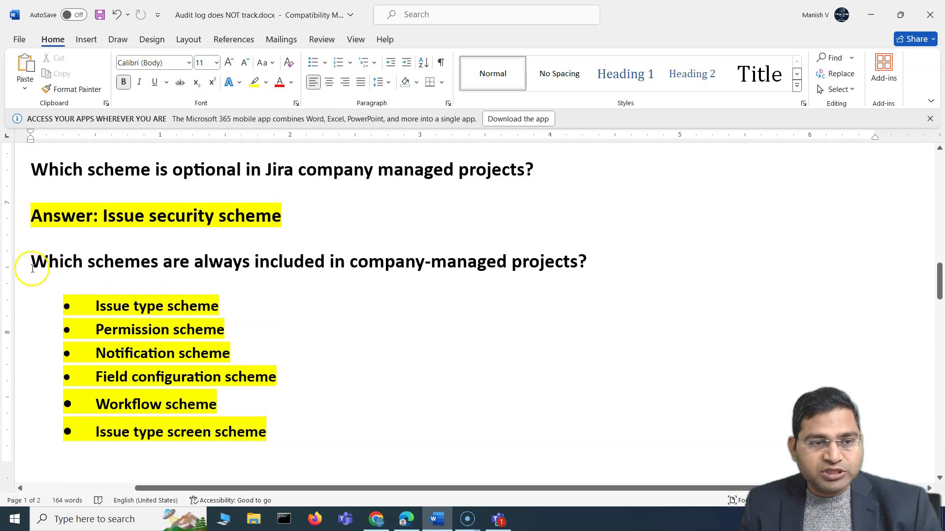
pyautogui.moveTo(30, 264); pyautogui.dragTo(376, 267)
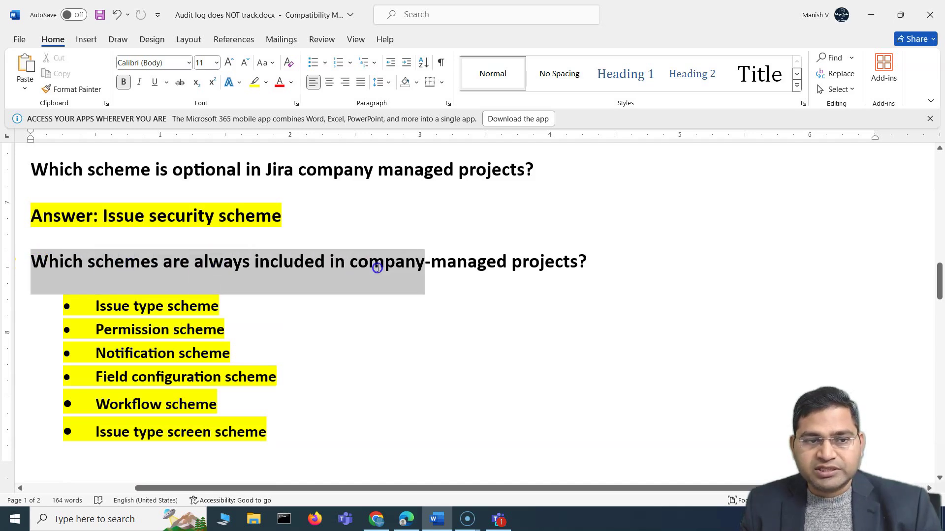
pyautogui.click(191, 274)
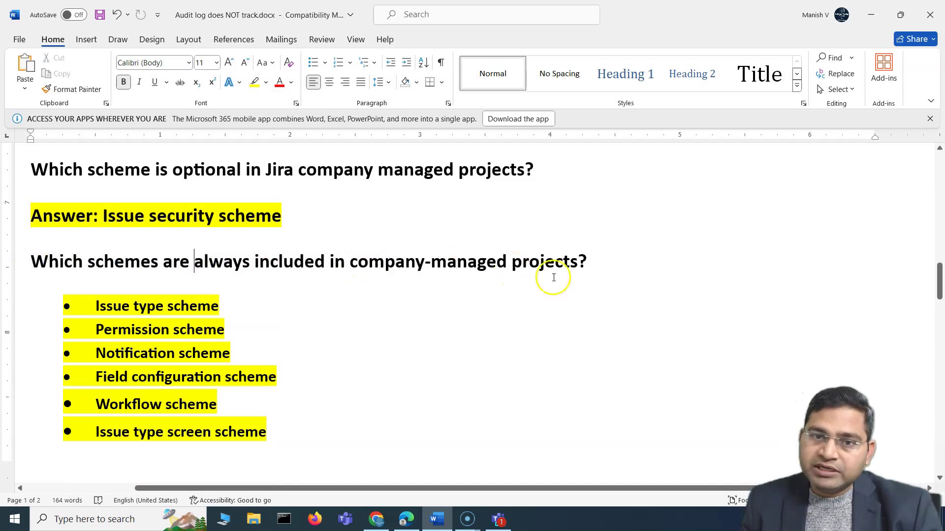
pyautogui.moveTo(601, 260); pyautogui.dragTo(247, 258)
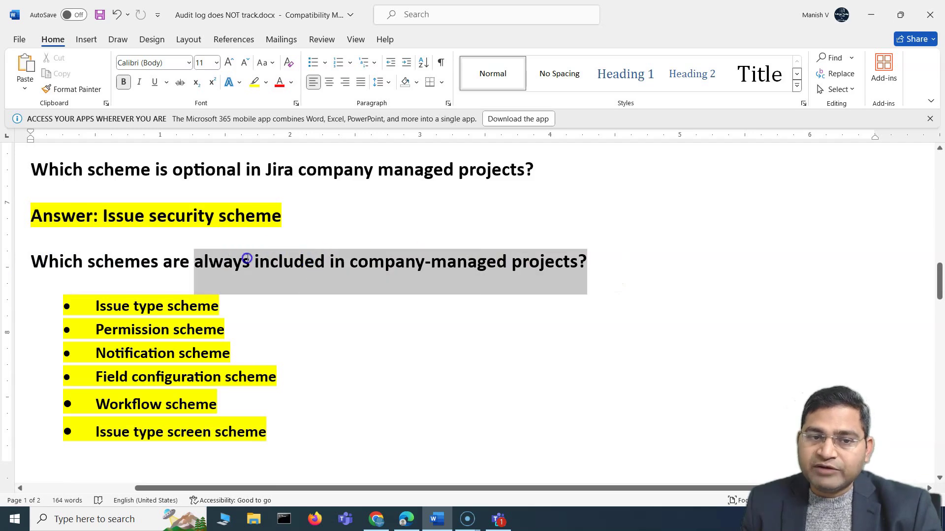
pyautogui.click(544, 331)
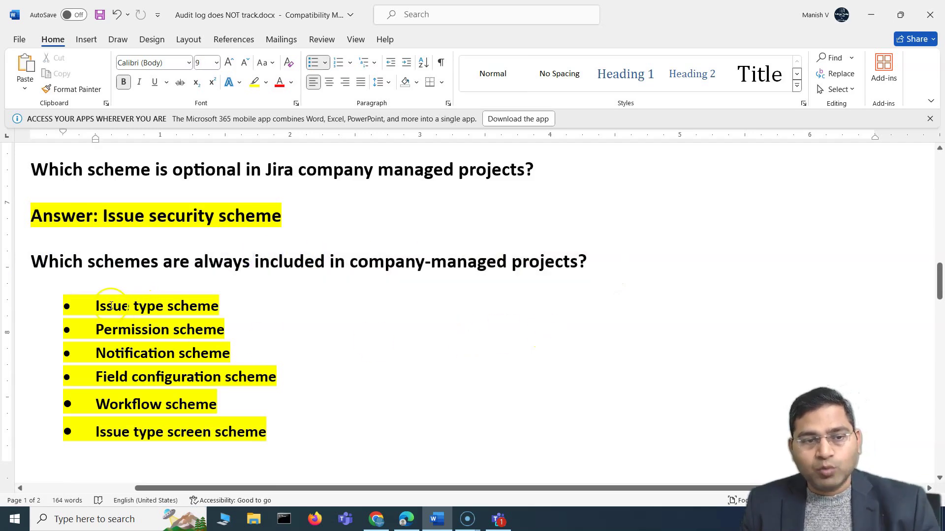
pyautogui.moveTo(96, 305); pyautogui.dragTo(288, 438)
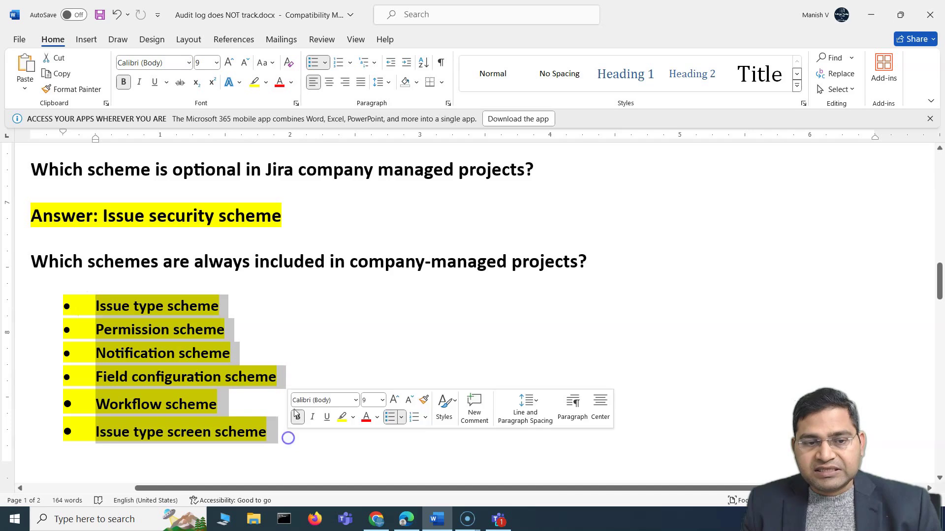
pyautogui.click(396, 325)
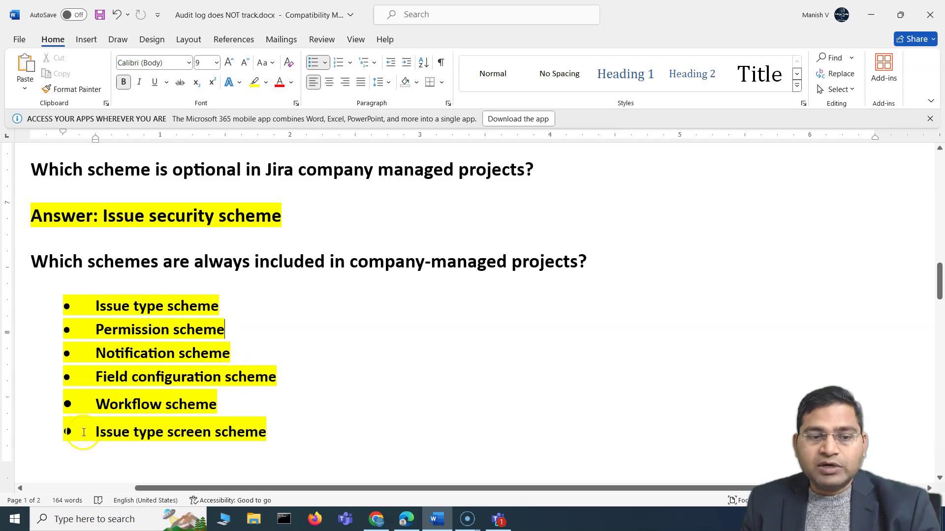
pyautogui.moveTo(274, 431); pyautogui.dragTo(292, 376)
pyautogui.click(316, 281)
pyautogui.moveTo(101, 406); pyautogui.dragTo(219, 404)
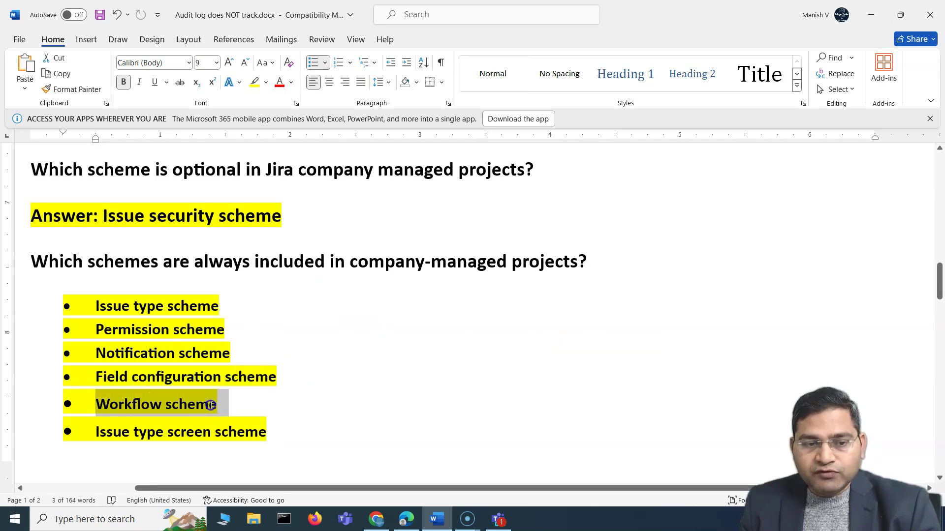
pyautogui.moveTo(96, 433); pyautogui.dragTo(260, 433)
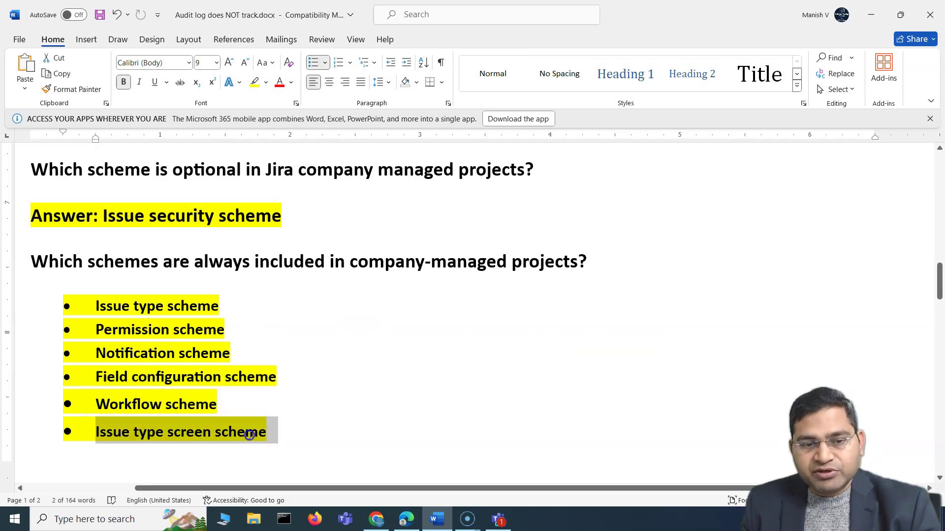
pyautogui.click(382, 448)
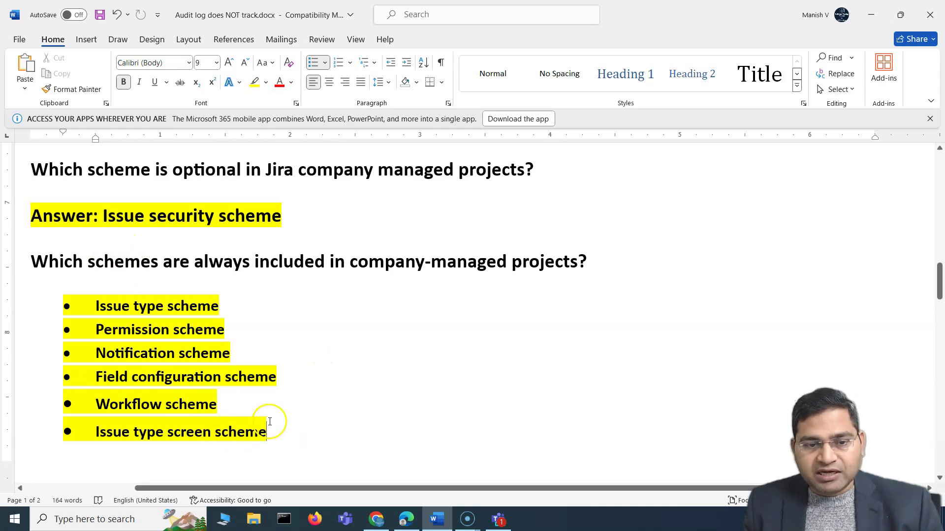
pyautogui.moveTo(261, 431)
pyautogui.mouseDown()
pyautogui.moveTo(106, 377)
pyautogui.moveTo(268, 426)
pyautogui.mouseUp()
pyautogui.click(373, 397)
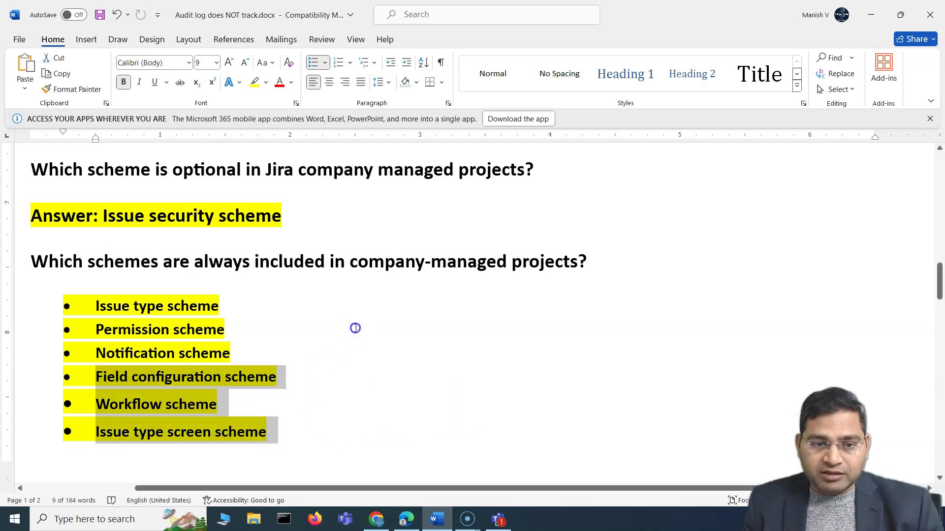
pyautogui.click(355, 330)
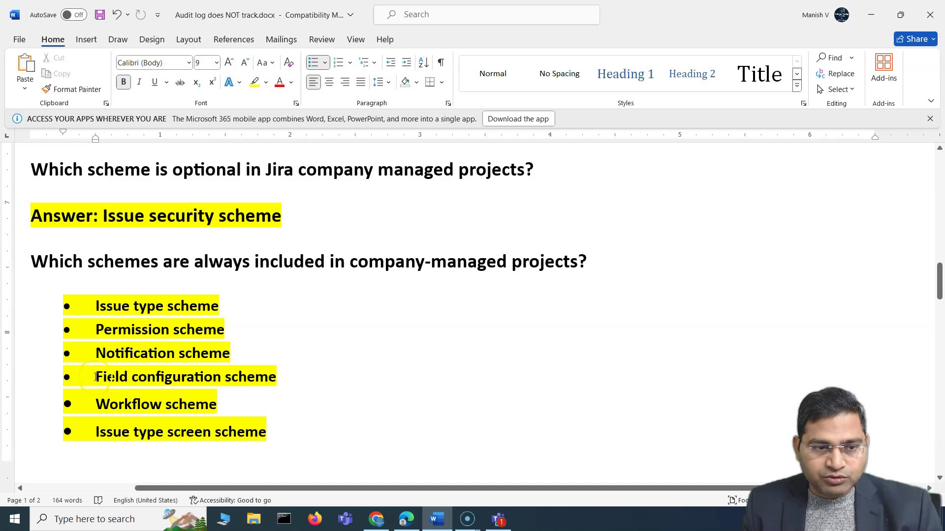
pyautogui.tripleClick(164, 376)
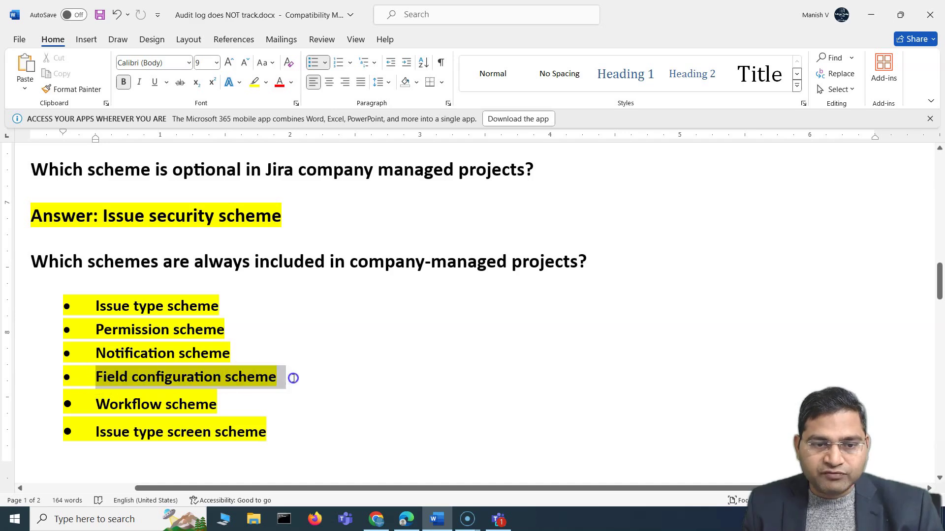
pyautogui.click(433, 428)
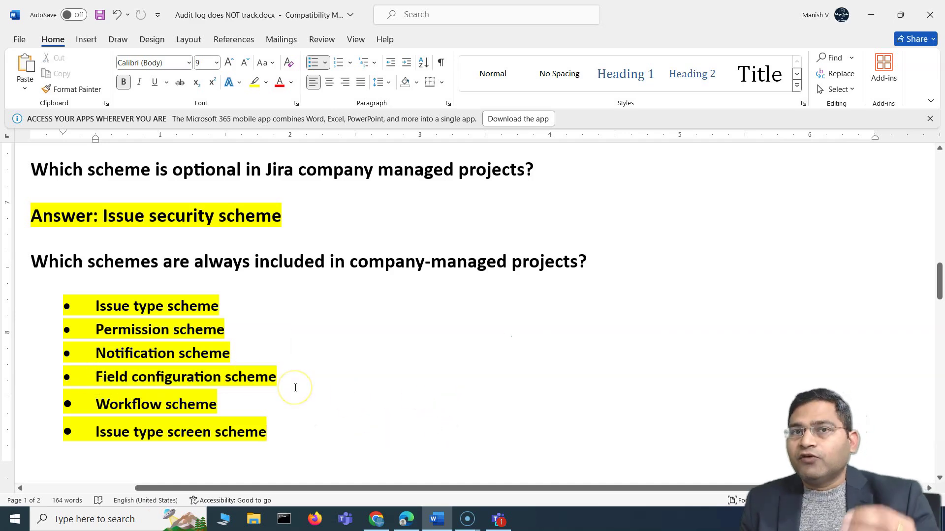
pyautogui.click(277, 379)
pyautogui.tripleClick(238, 380)
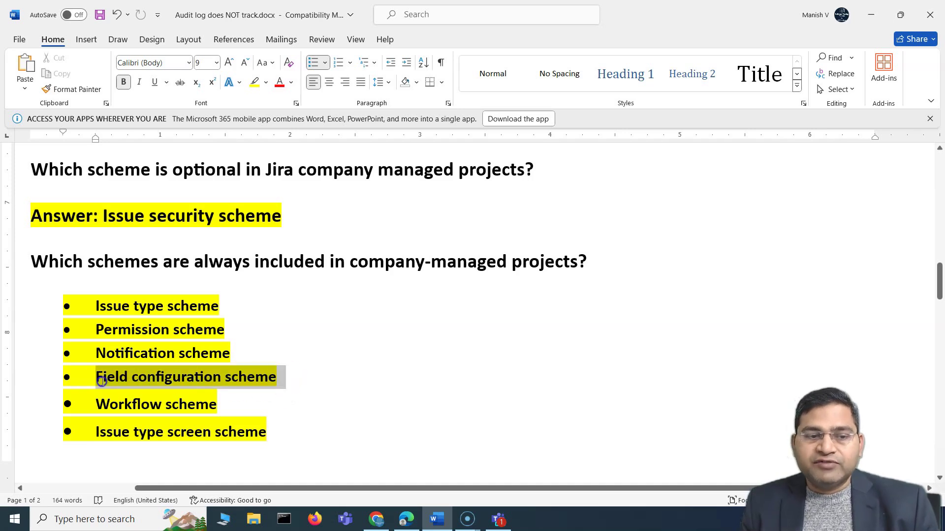
pyautogui.click(407, 413)
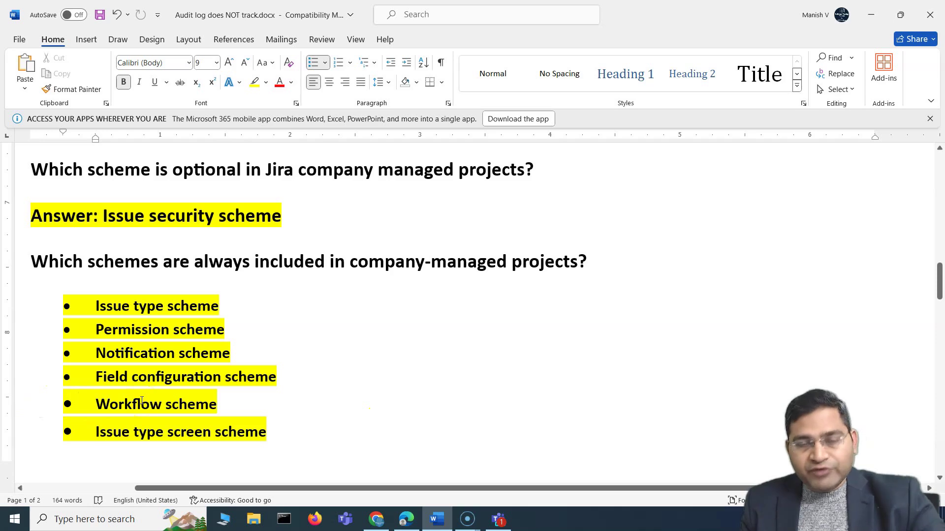
pyautogui.click(258, 393)
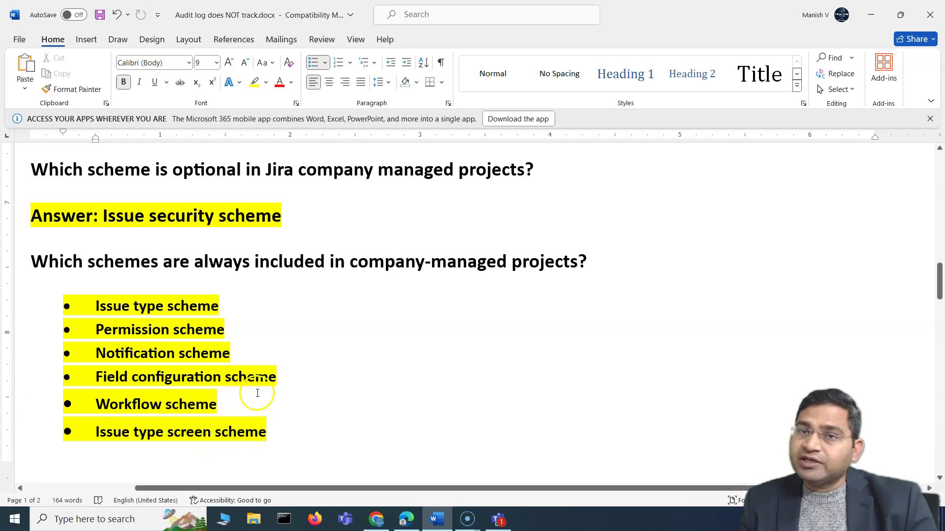
pyautogui.moveTo(96, 432); pyautogui.dragTo(281, 429)
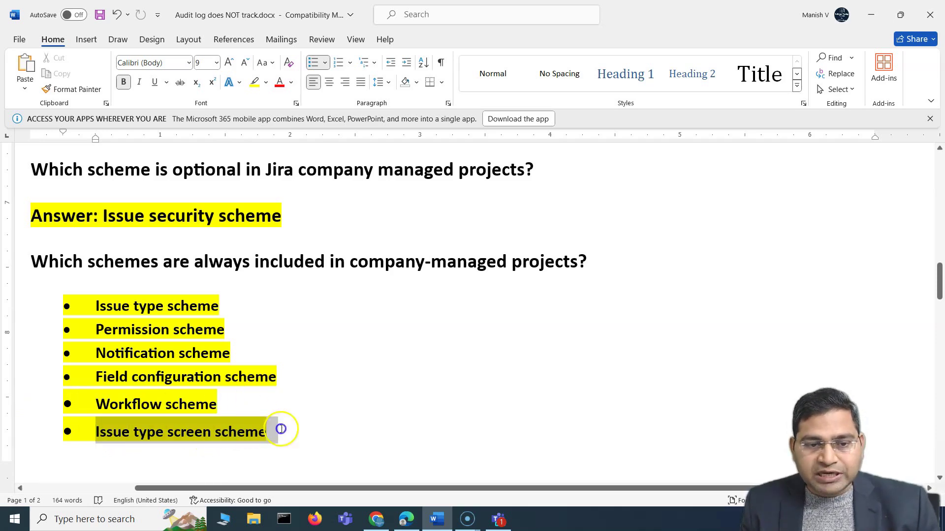
pyautogui.click(396, 317)
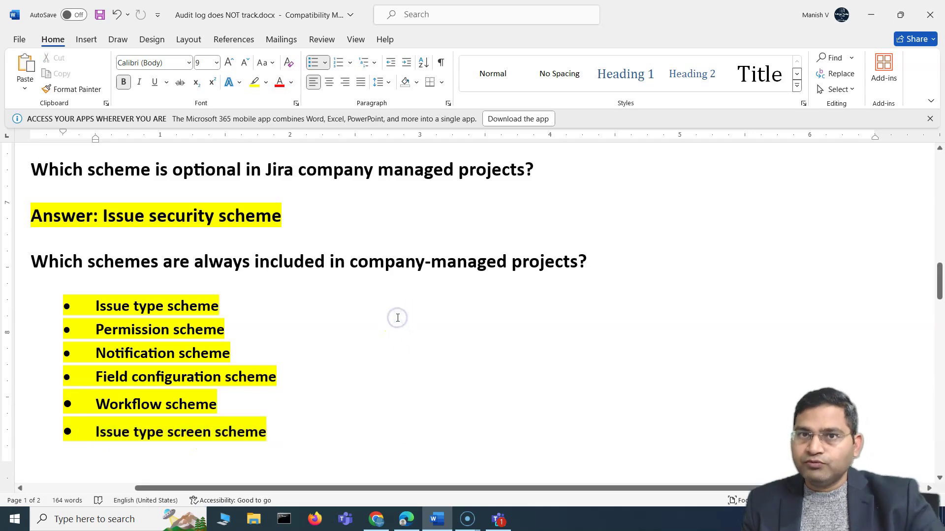
pyautogui.click(342, 409)
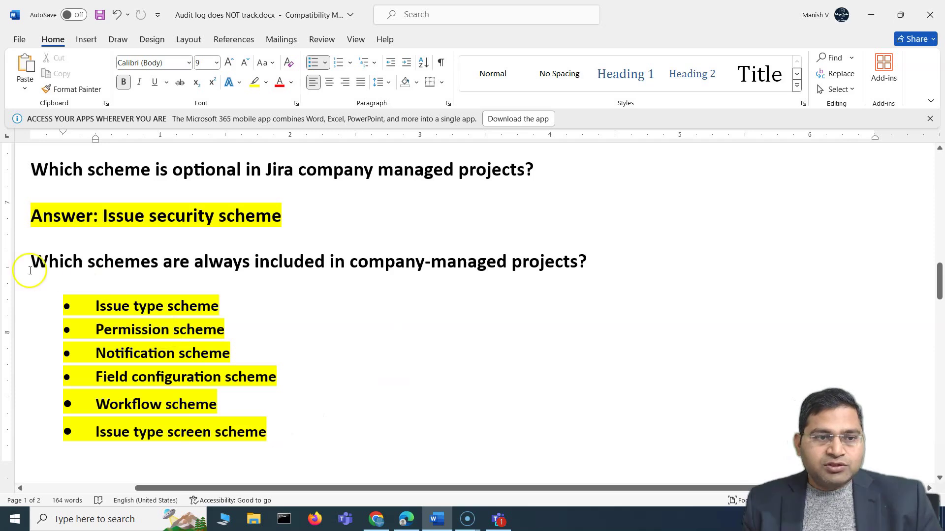
pyautogui.moveTo(278, 432); pyautogui.dragTo(87, 305)
pyautogui.click(236, 315)
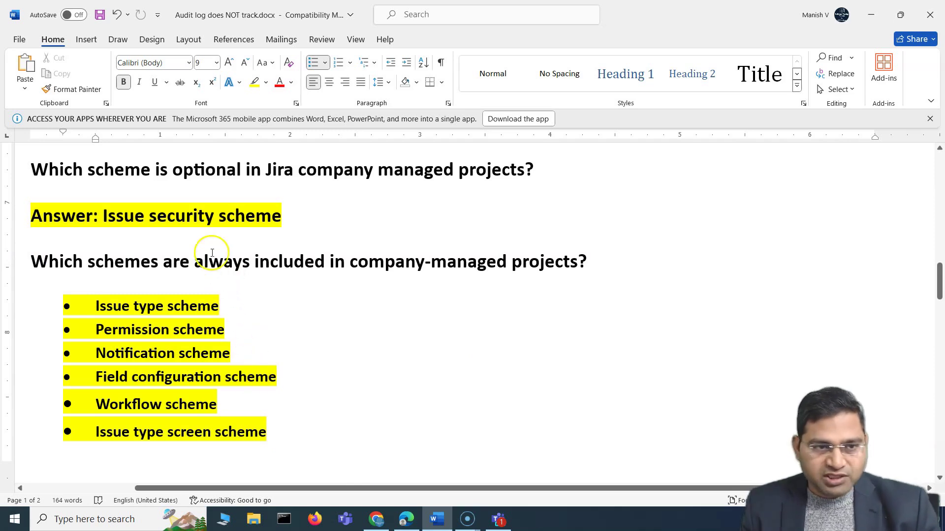
pyautogui.click(156, 218)
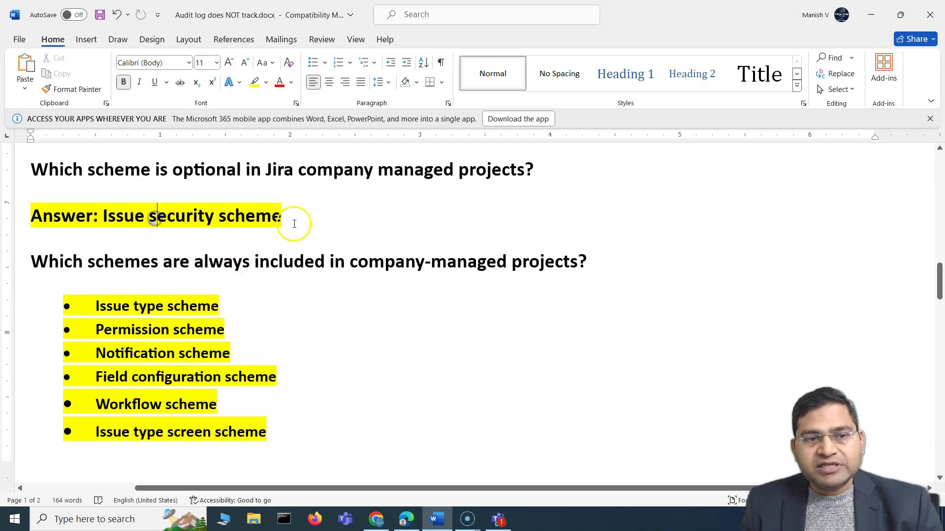
pyautogui.moveTo(301, 213); pyautogui.dragTo(89, 211)
pyautogui.click(441, 332)
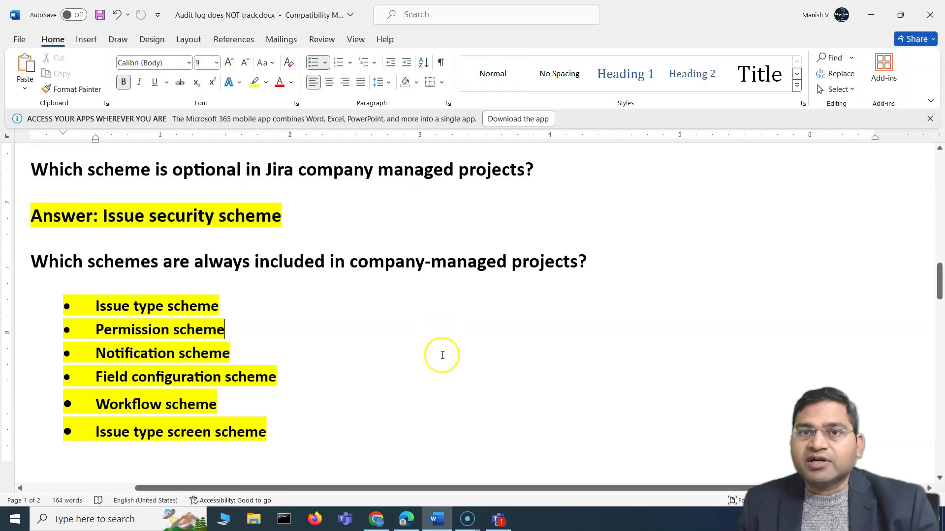
# Scroll to page 2 showing the 'Only Jira admins' answer on who creates and modifies schemes
pyautogui.scroll(-5, 442, 355)
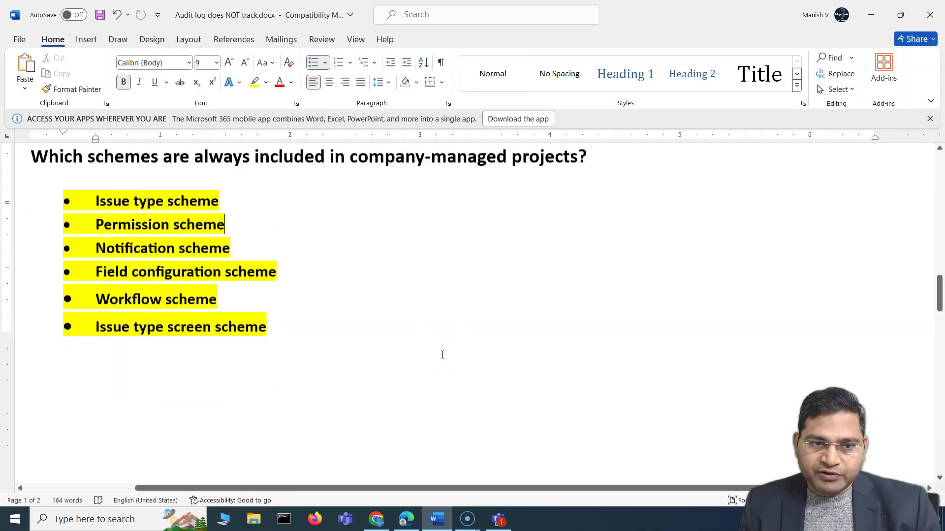
pyautogui.scroll(-6, 442, 355)
pyautogui.scroll(1, 441, 350)
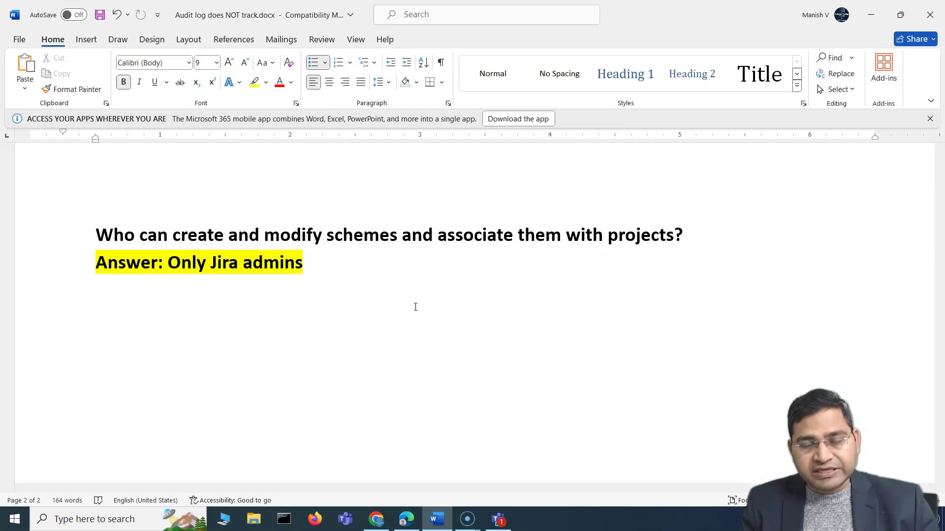
pyautogui.click(342, 333)
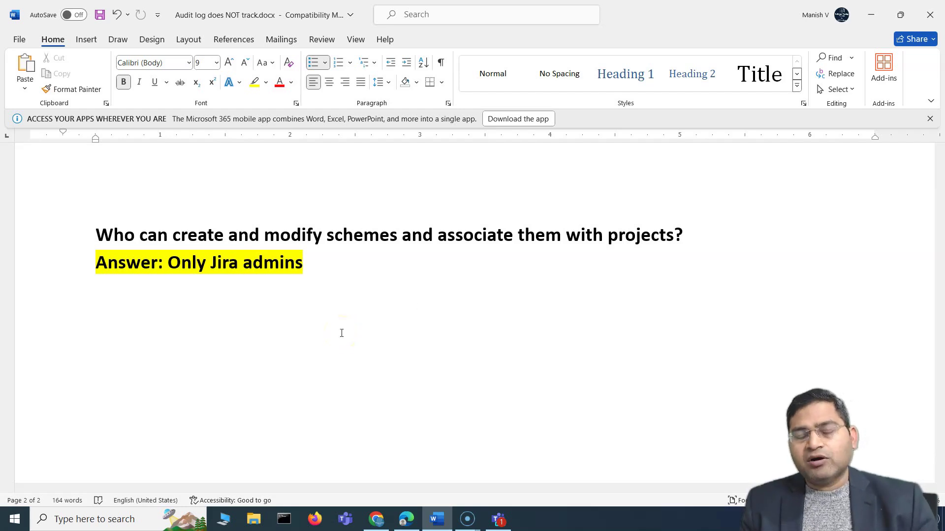